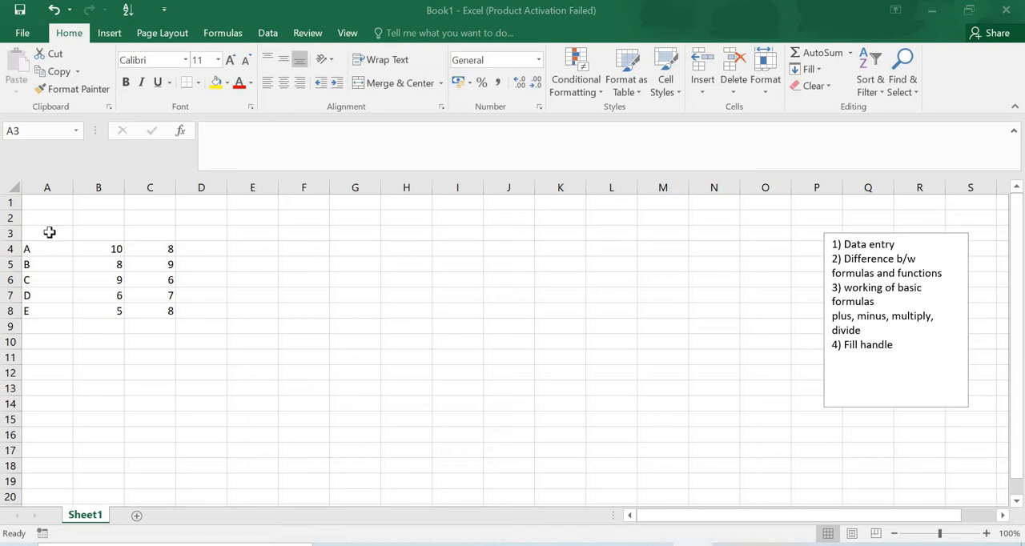
Enter the column heading "Student" in cell A3, above the student letters
{"action": "left_click", "coordinate": [50, 232]}
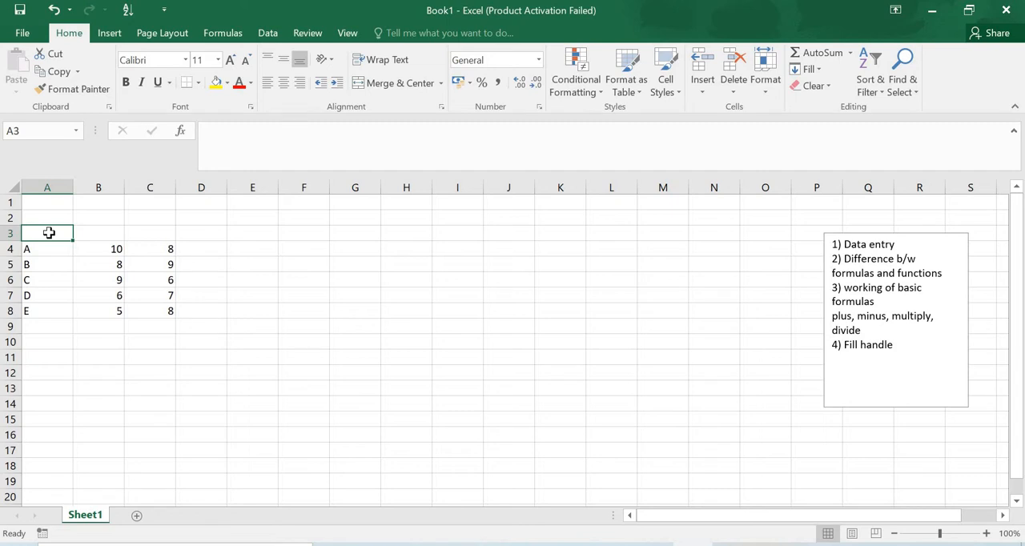
{"action": "type", "text": "St"}
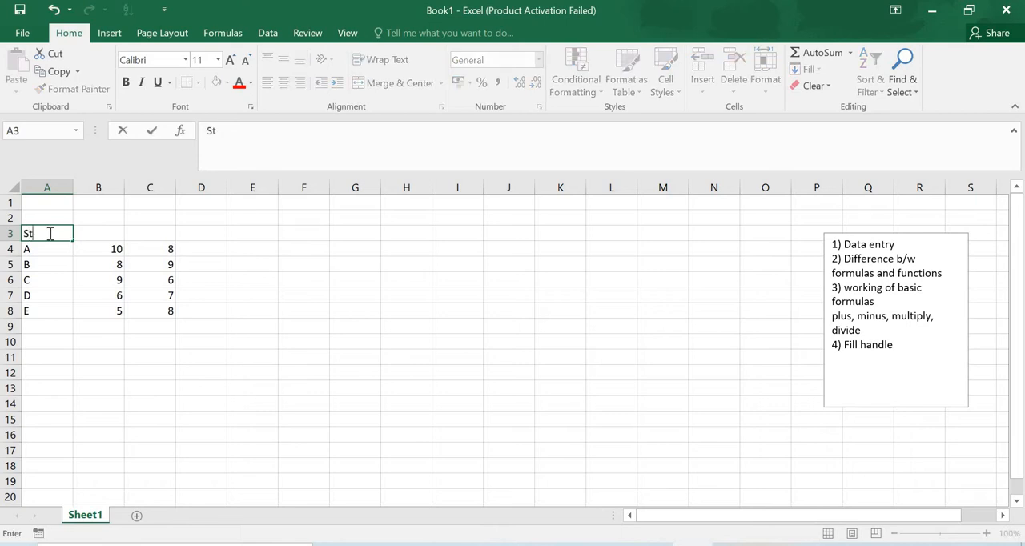
{"action": "type", "text": "udent"}
{"action": "key", "text": "Right"}
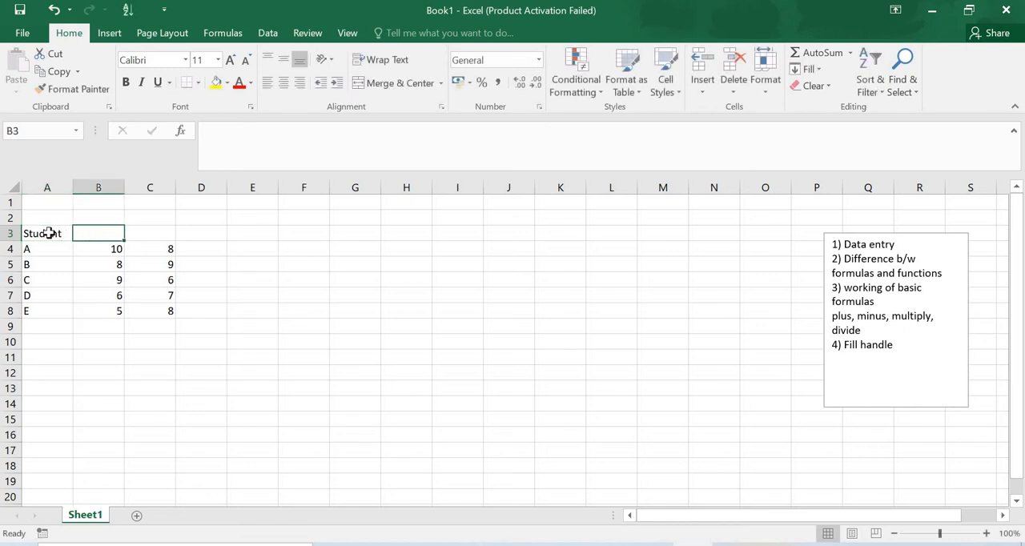
{"action": "key", "text": "Up"}
{"action": "key", "text": "Down"}
{"action": "key", "text": "Left"}
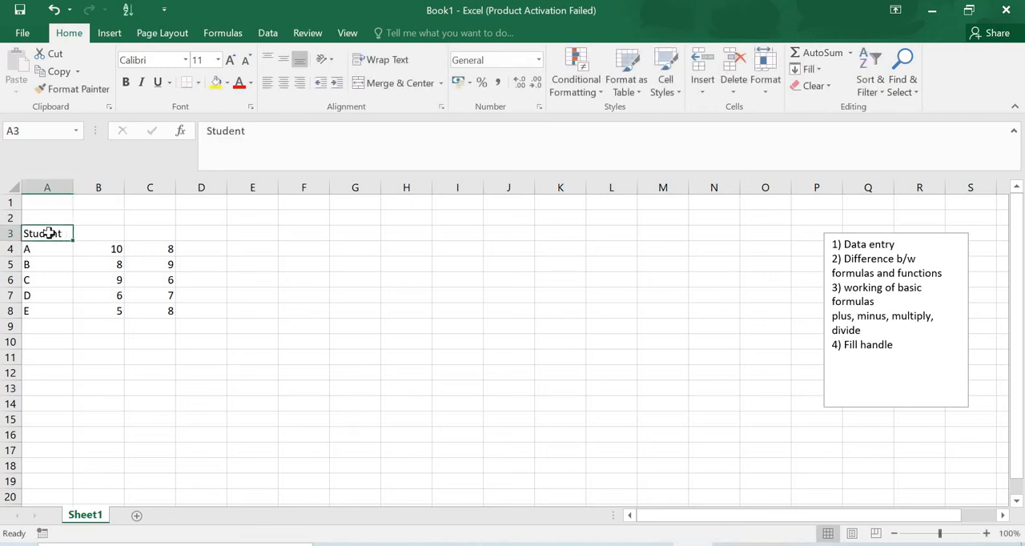
{"action": "key", "text": "Right"}
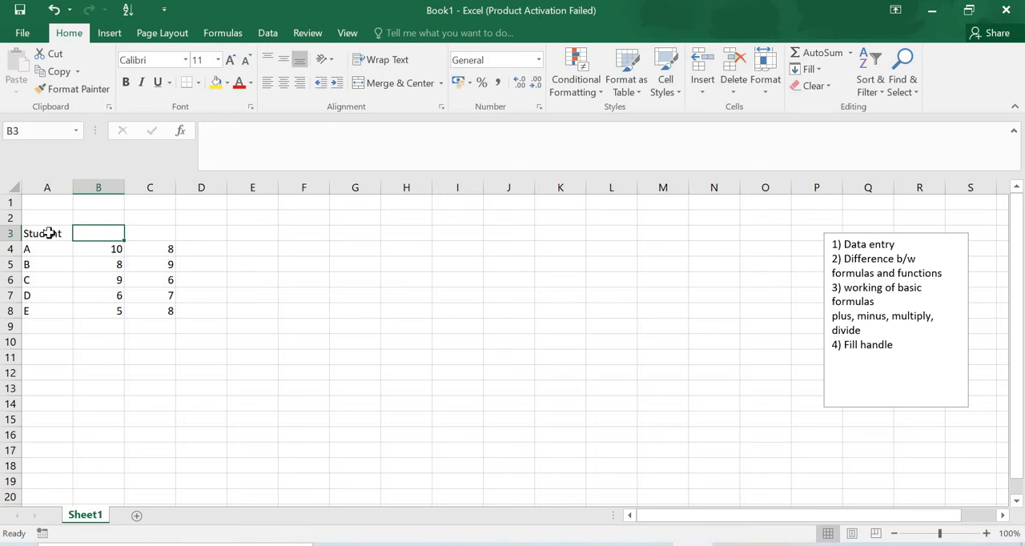
{"action": "key", "text": "Left"}
{"action": "key", "text": "Down"}
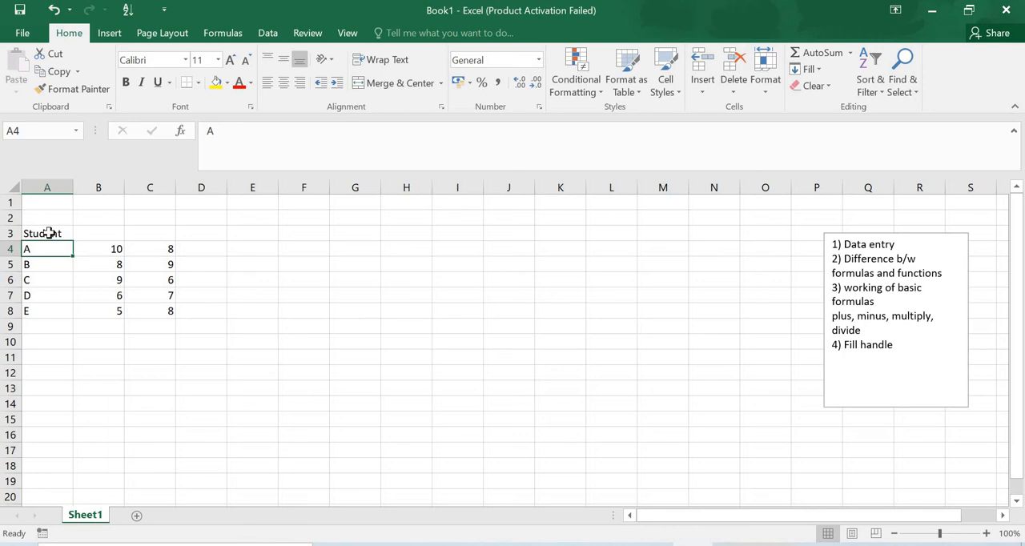
Enter the subject headings "maths" in cell B3 and "bio" in cell C3
{"action": "left_click", "coordinate": [98, 237]}
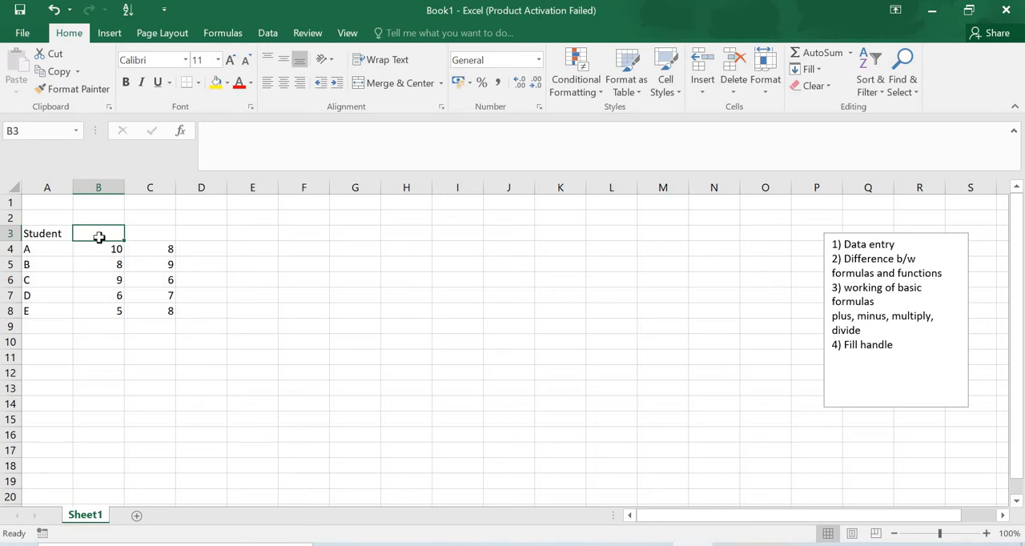
{"action": "type", "text": "mats"}
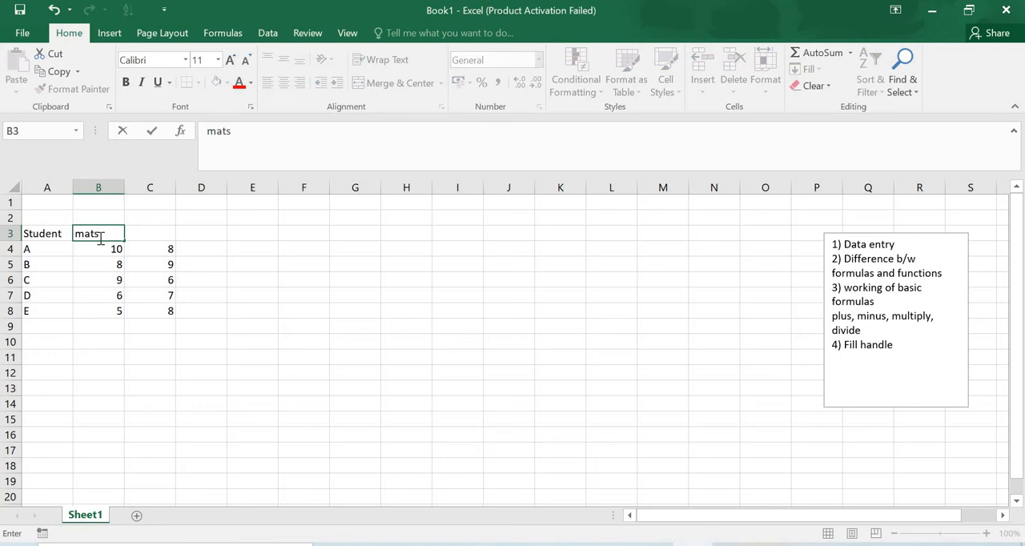
{"action": "key", "text": "BackSpace"}
{"action": "type", "text": "hs"}
{"action": "key", "text": "Tab"}
{"action": "type", "text": "bio"}
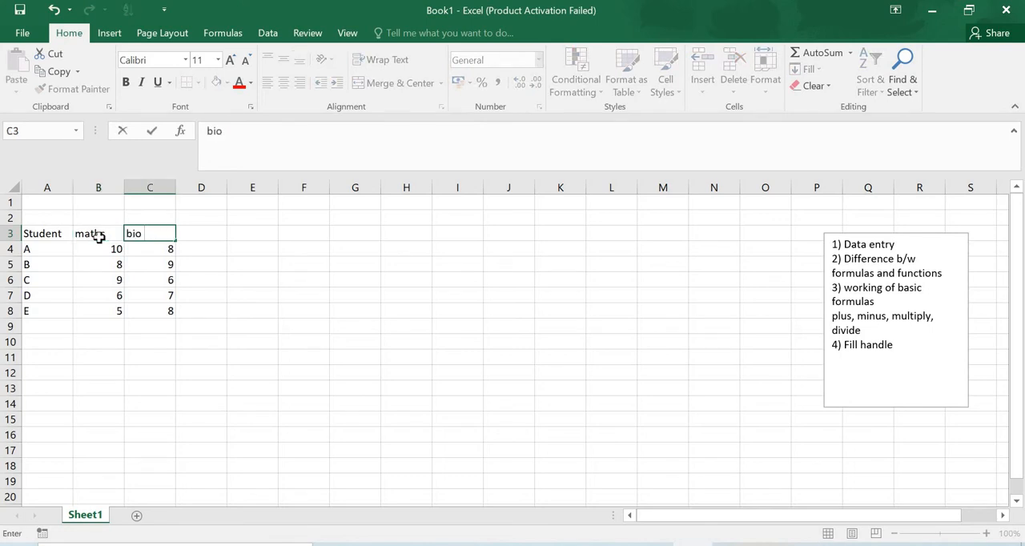
{"action": "key", "text": "Tab"}
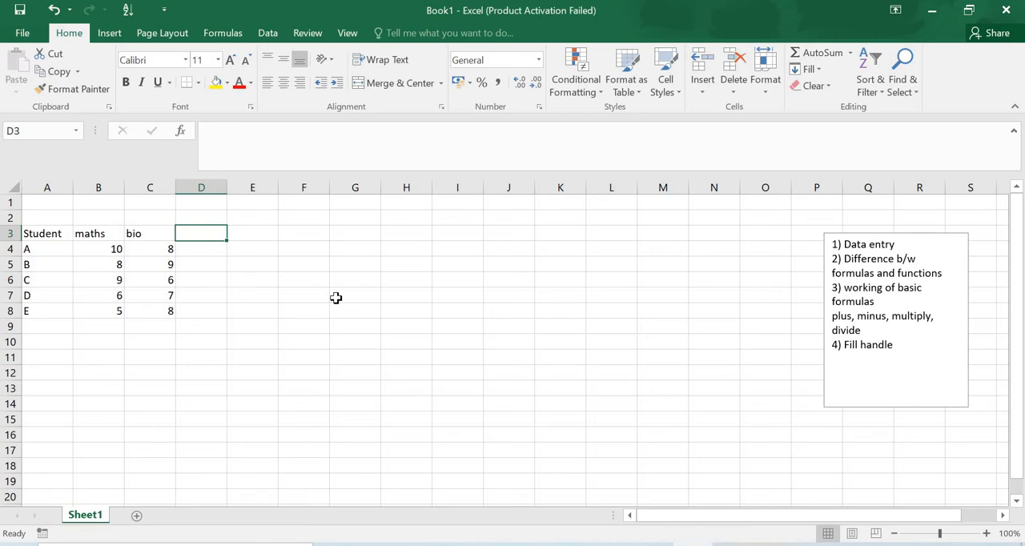
Begin a formula in cell D4 with an equals sign
{"action": "key", "text": "Down"}
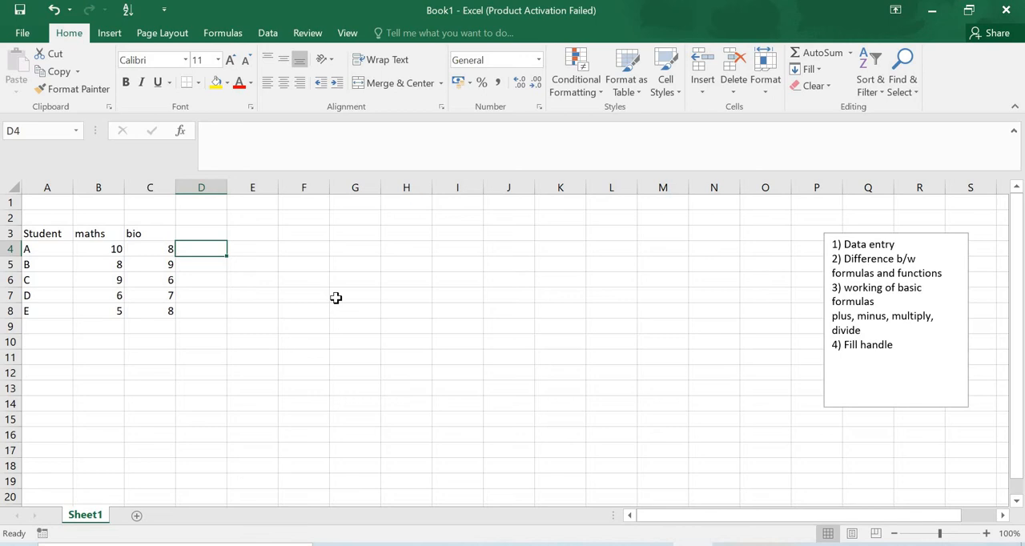
{"action": "type", "text": "="}
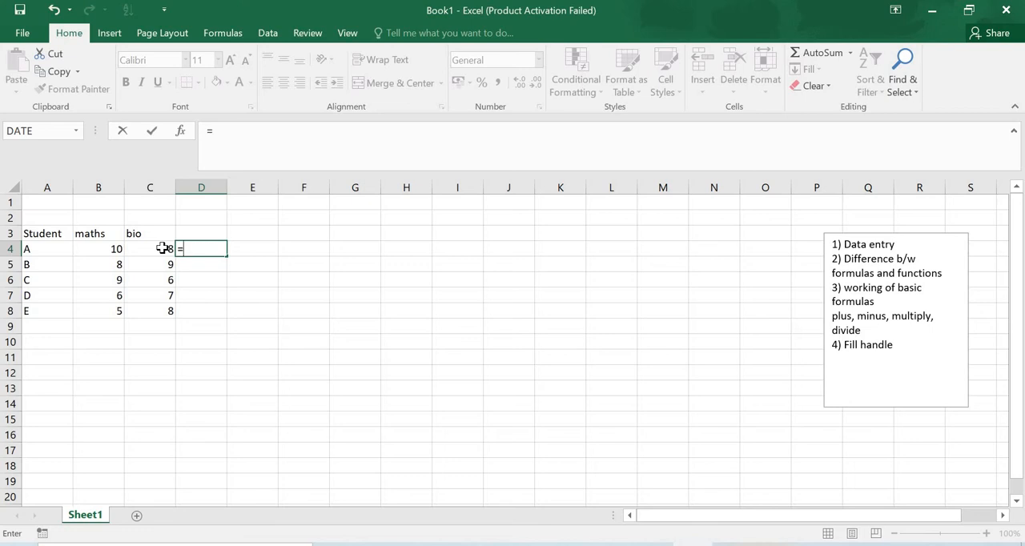
{"action": "left_click", "coordinate": [101, 248]}
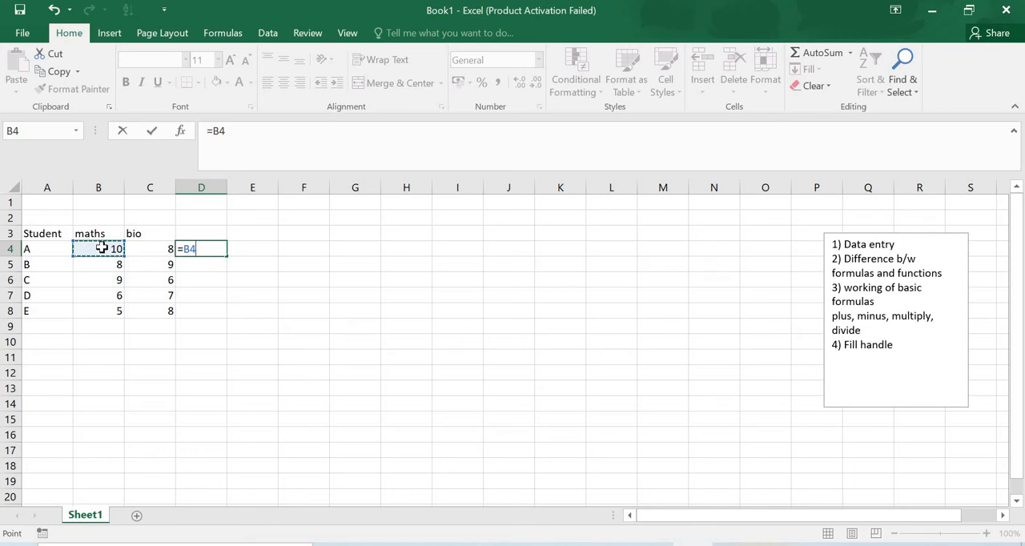
{"action": "type", "text": "+"}
{"action": "left_click", "coordinate": [138, 249]}
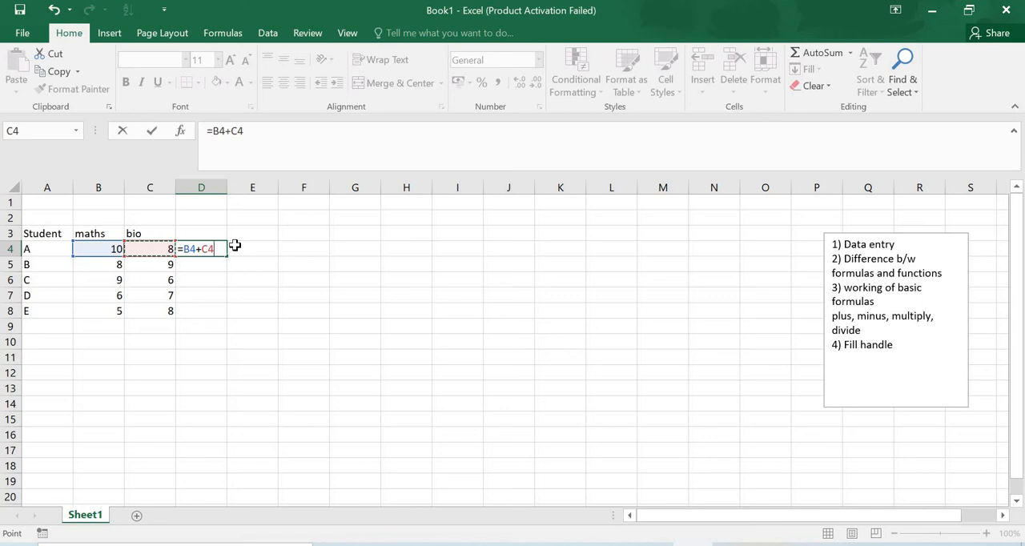
{"action": "key", "text": "BackSpace"}
{"action": "key", "text": "BackSpace"}
{"action": "key", "text": "BackSpace"}
{"action": "key", "text": "BackSpace"}
{"action": "key", "text": "BackSpace"}
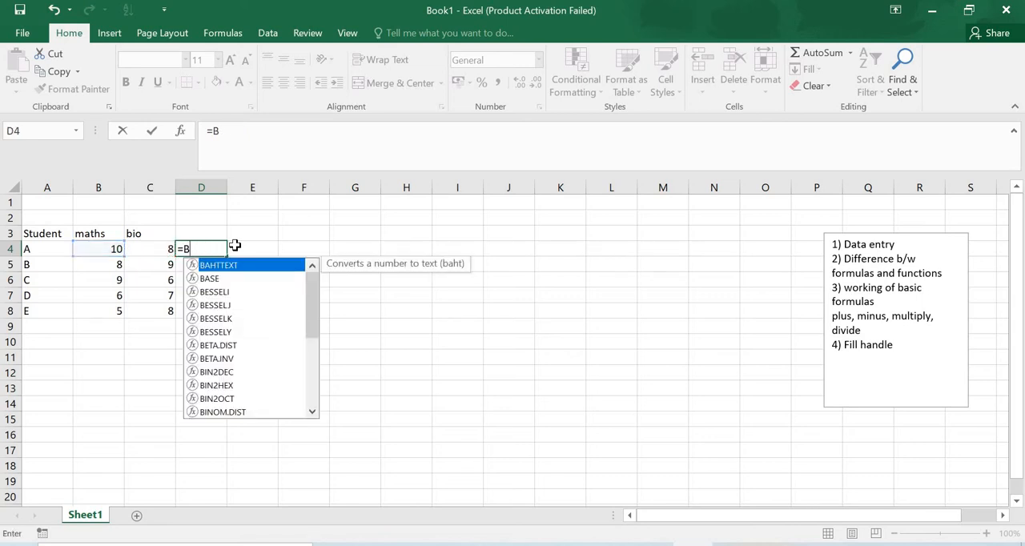
Complete the formula in D4 as =B4+C4 to add student A's maths and bio marks
{"action": "left_click", "coordinate": [115, 251]}
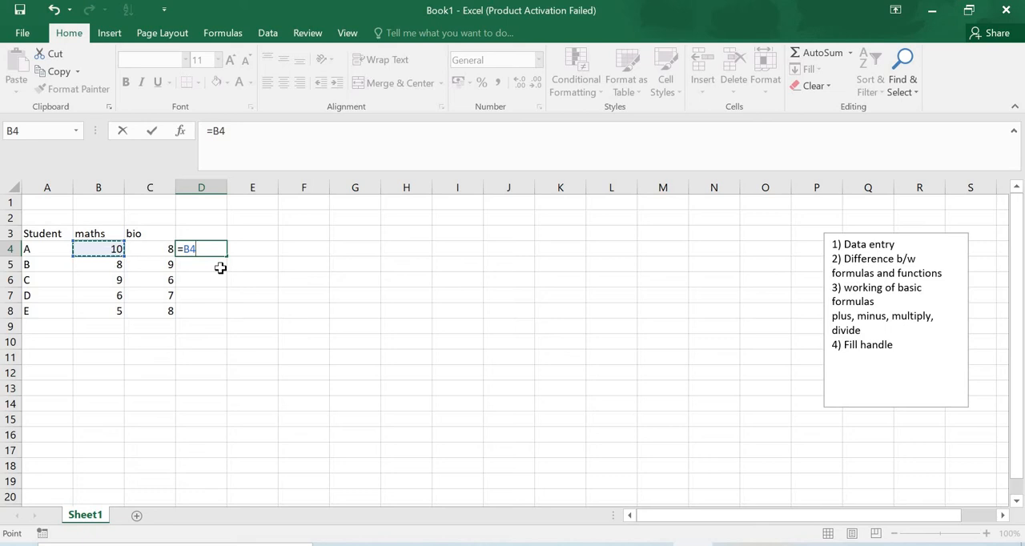
{"action": "type", "text": "+"}
{"action": "left_click", "coordinate": [166, 251]}
{"action": "left_click", "coordinate": [167, 250]}
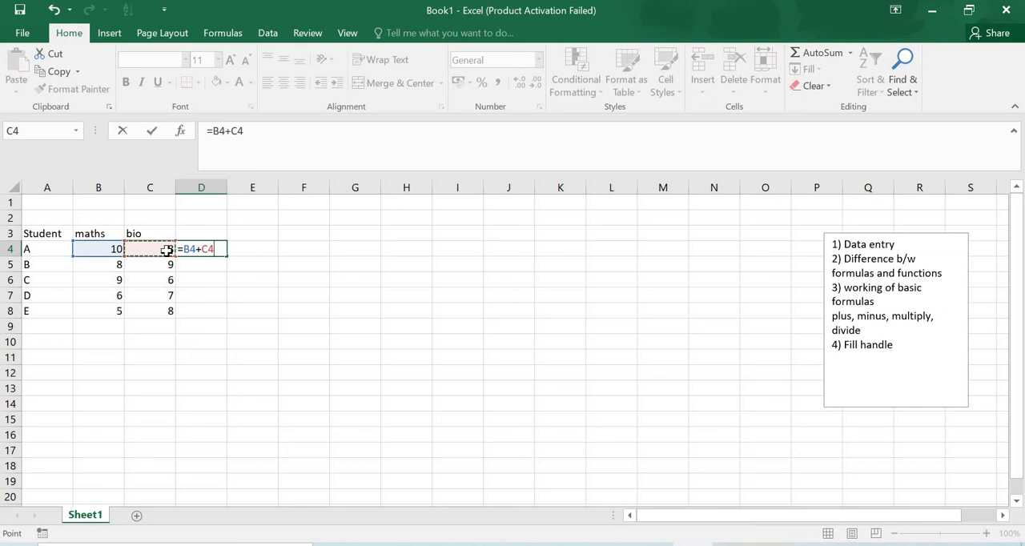
{"action": "key", "text": "Return"}
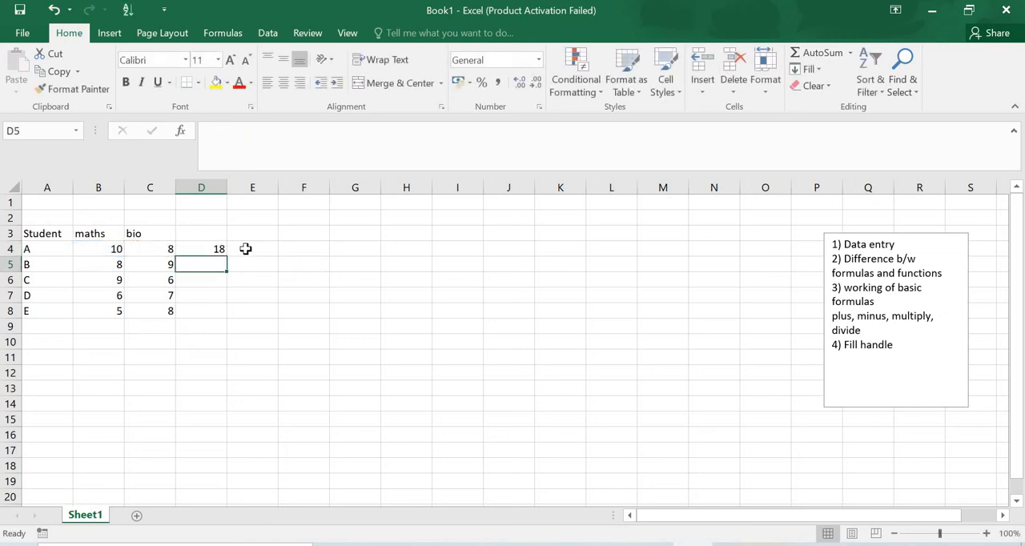
Enter the heading "Add" in cell D3 and select D4 to view its formula
{"action": "left_click", "coordinate": [218, 237]}
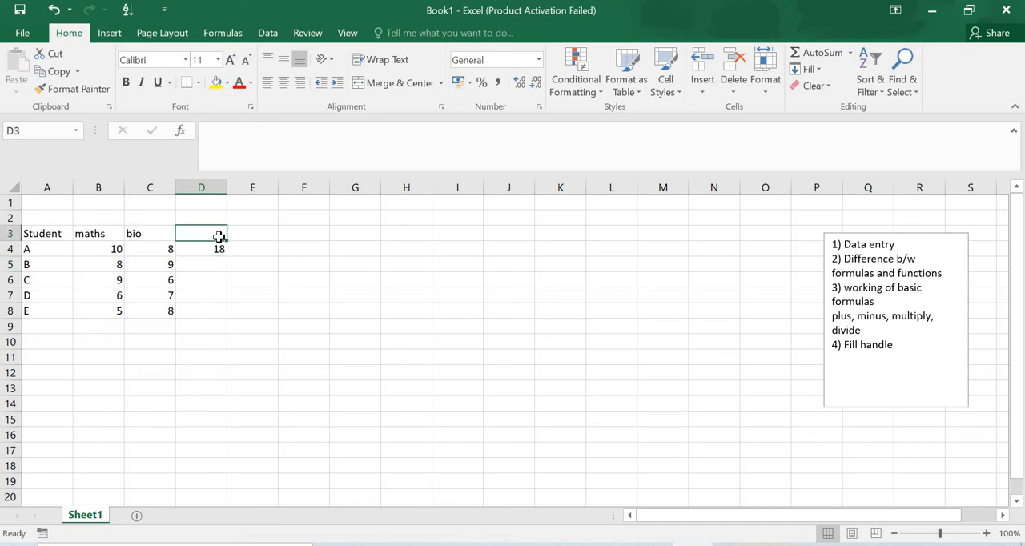
{"action": "type", "text": "Add"}
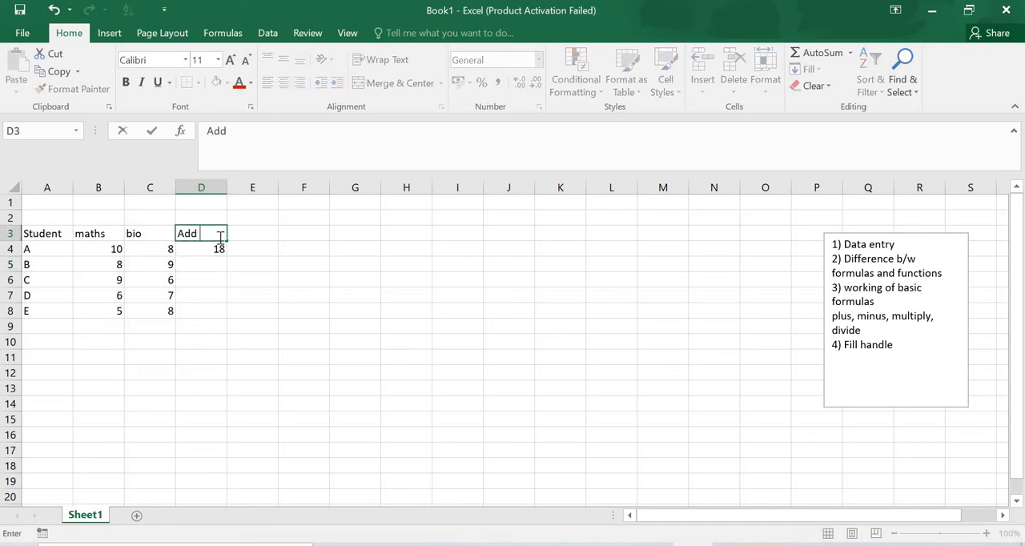
{"action": "key", "text": "Tab"}
{"action": "key", "text": "Down"}
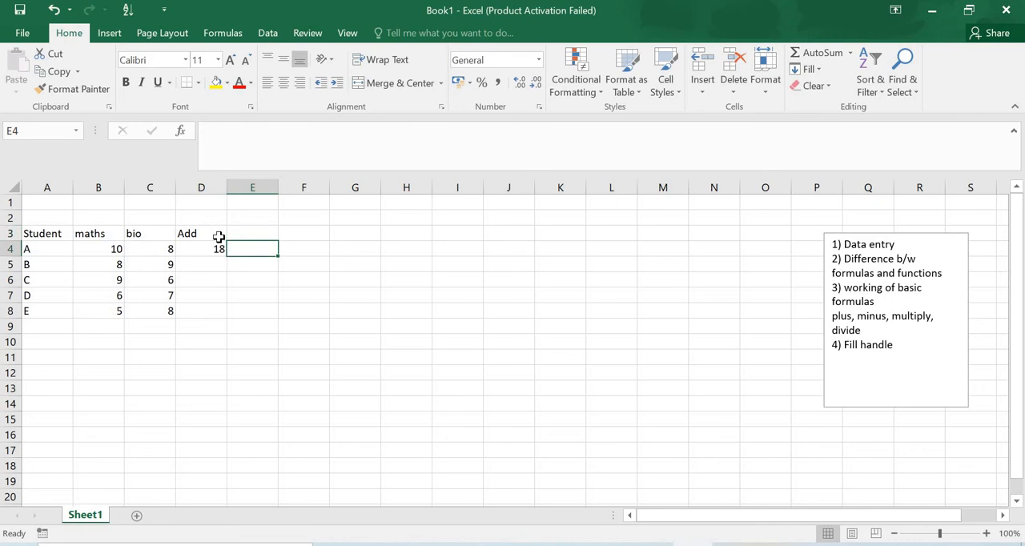
{"action": "key", "text": "Left"}
{"action": "key", "text": "Down"}
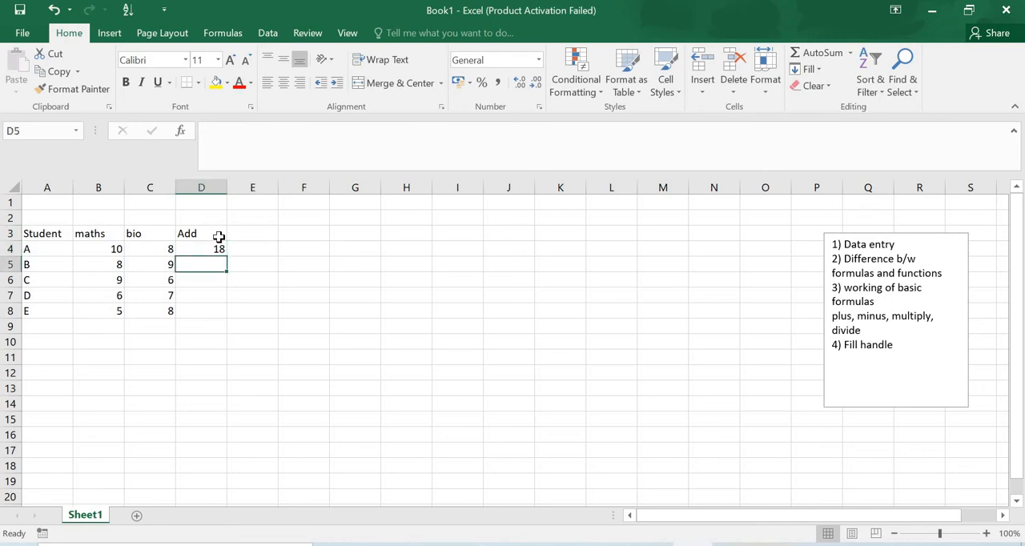
{"action": "key", "text": "Up"}
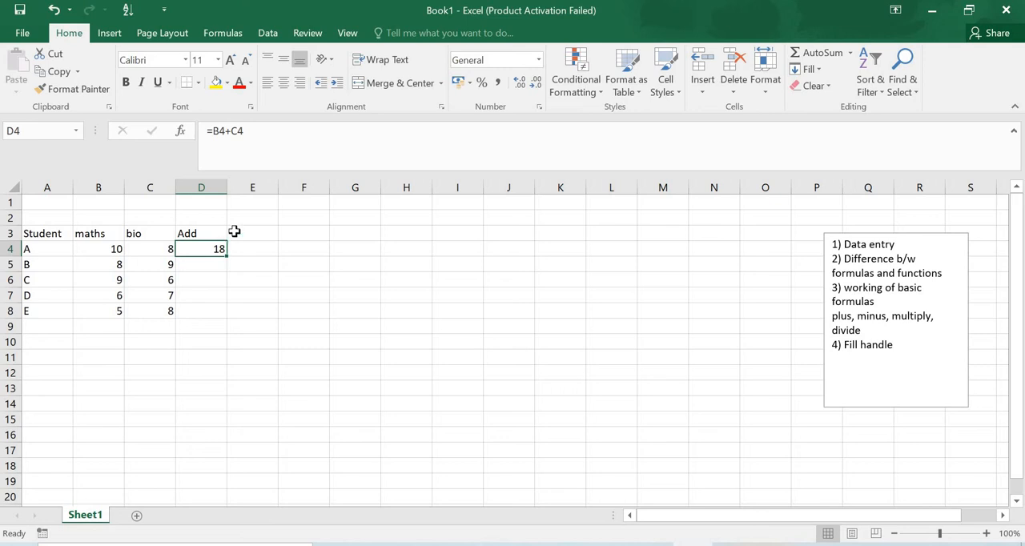
Add student A's maths and bio marks in cell E4 using the SUM function with B4 and C4 as separate arguments
{"action": "left_click", "coordinate": [253, 232]}
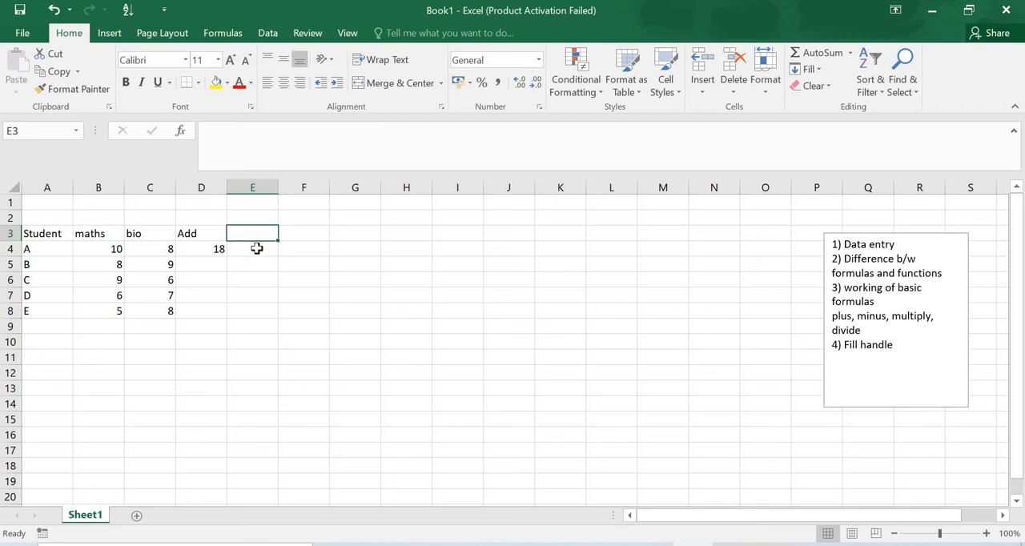
{"action": "left_click", "coordinate": [257, 249]}
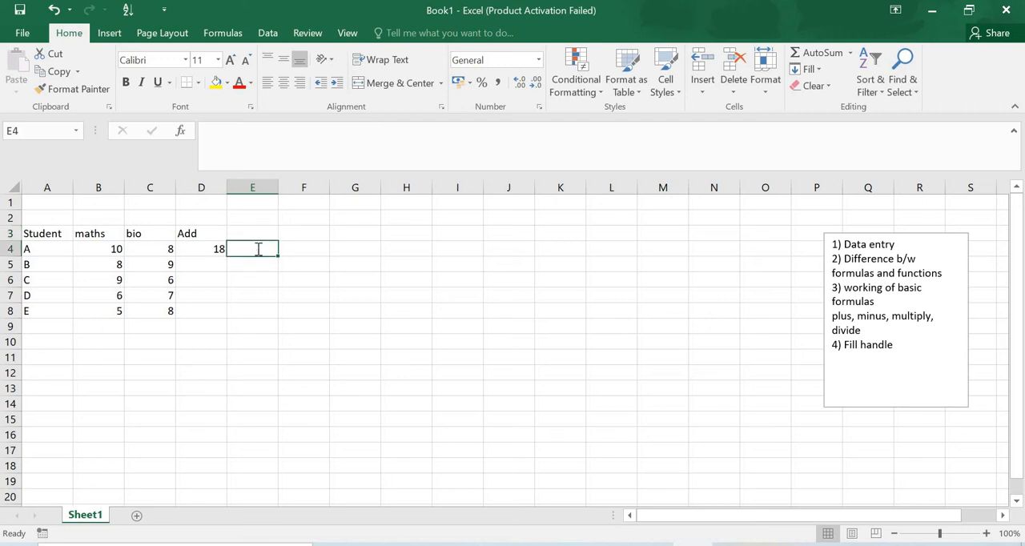
{"action": "type", "text": "="}
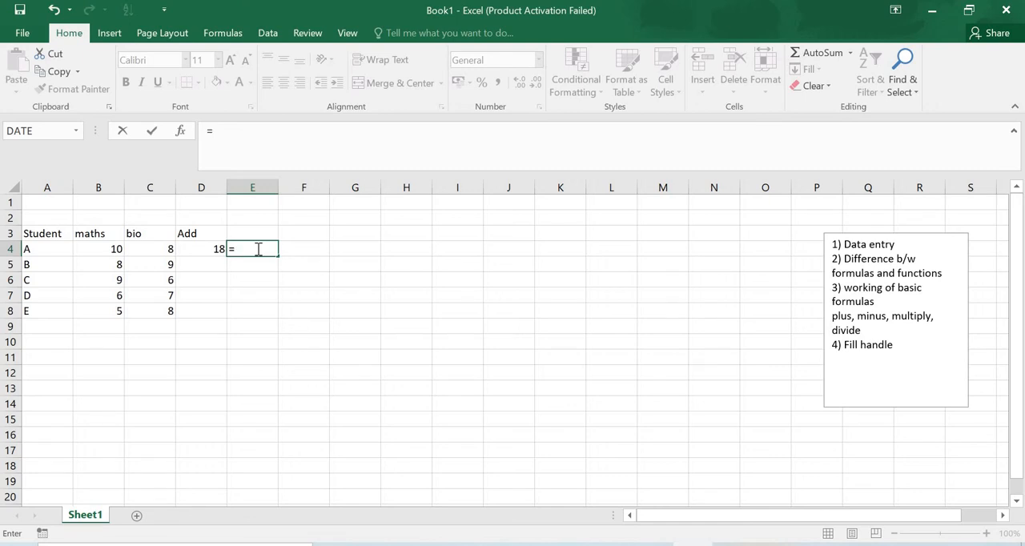
{"action": "type", "text": "sum"}
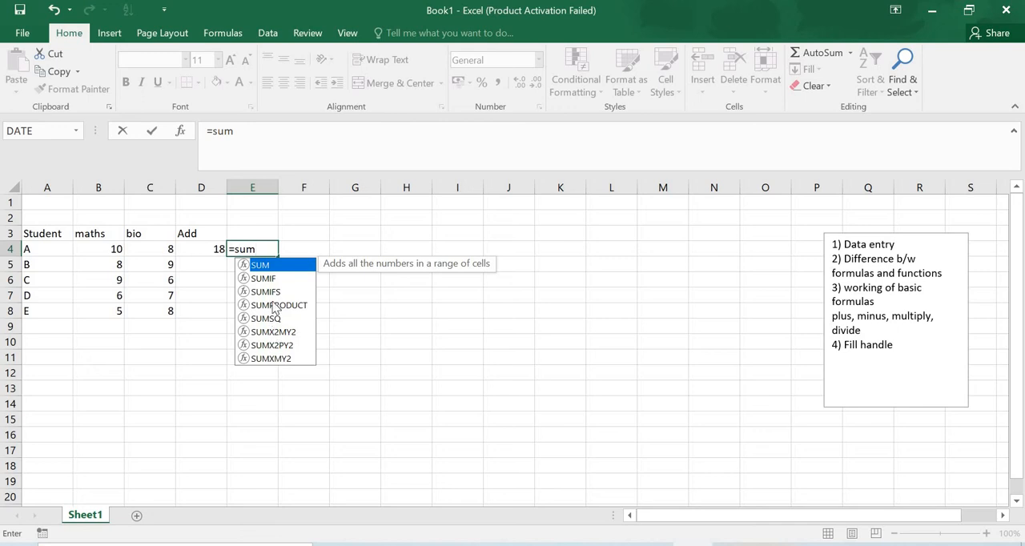
{"action": "double_click", "coordinate": [272, 265]}
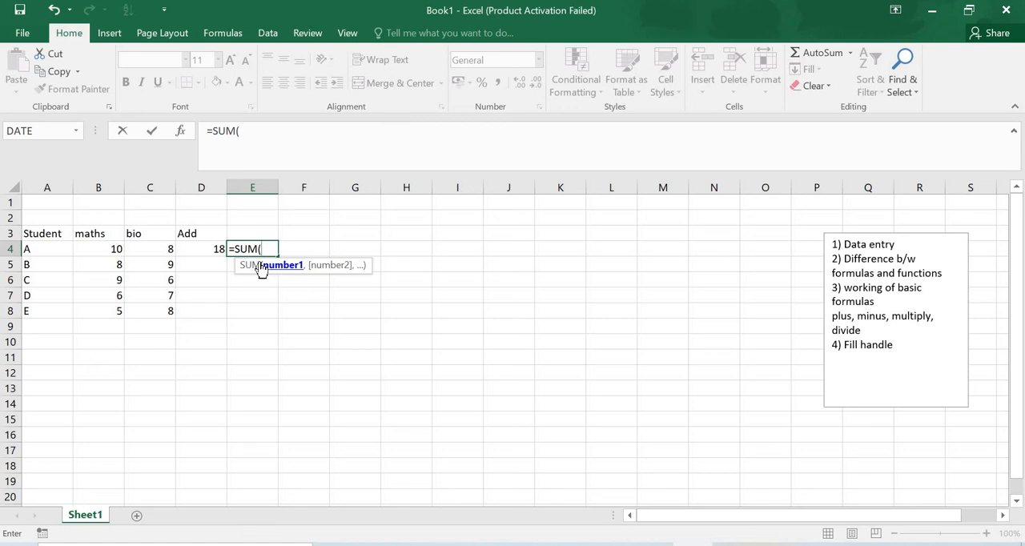
{"action": "left_click", "coordinate": [111, 252]}
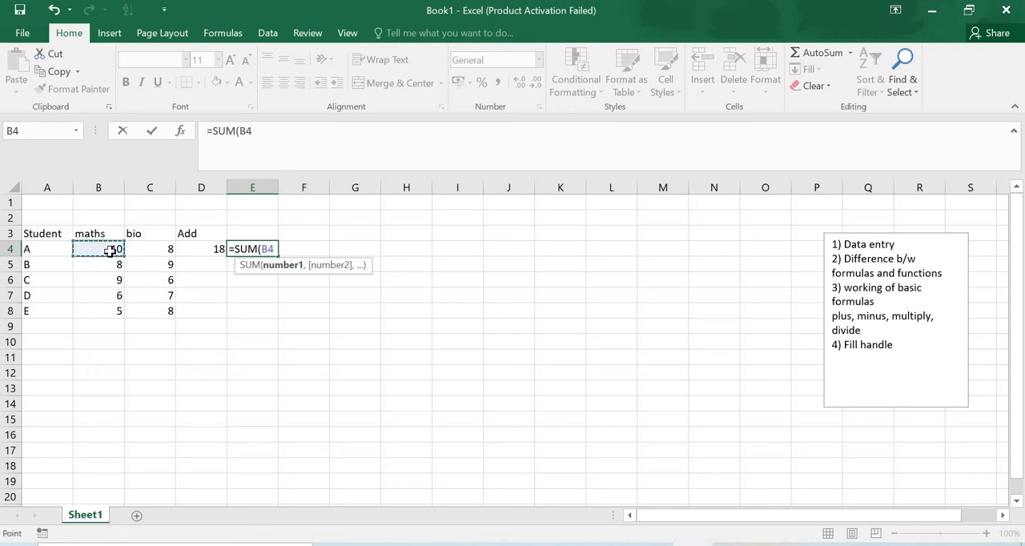
{"action": "type", "text": ","}
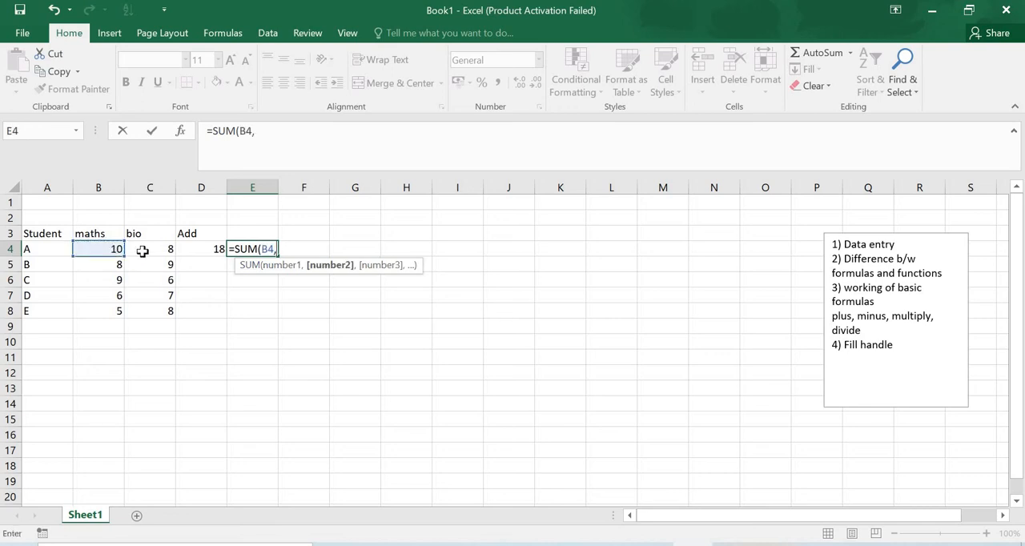
{"action": "left_click", "coordinate": [141, 252]}
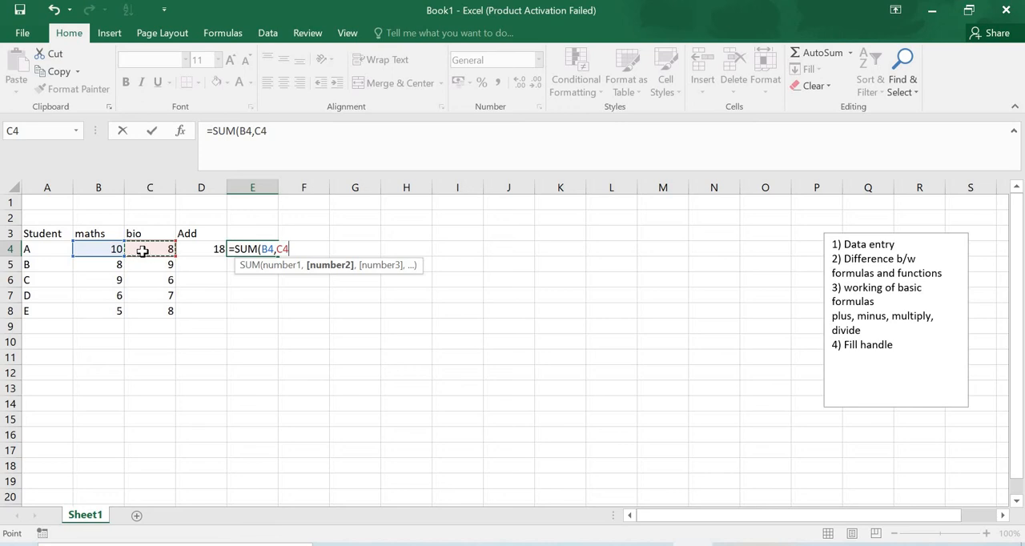
{"action": "key", "text": "Return"}
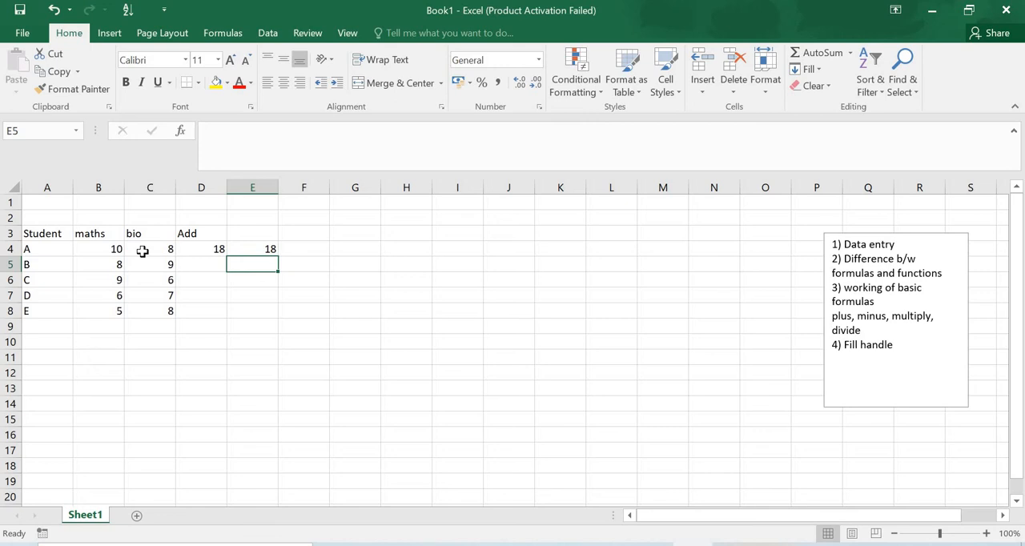
Replace the formula in E4 with a SUM over the range B4:C4, leaving out the closing bracket
{"action": "left_click", "coordinate": [260, 249]}
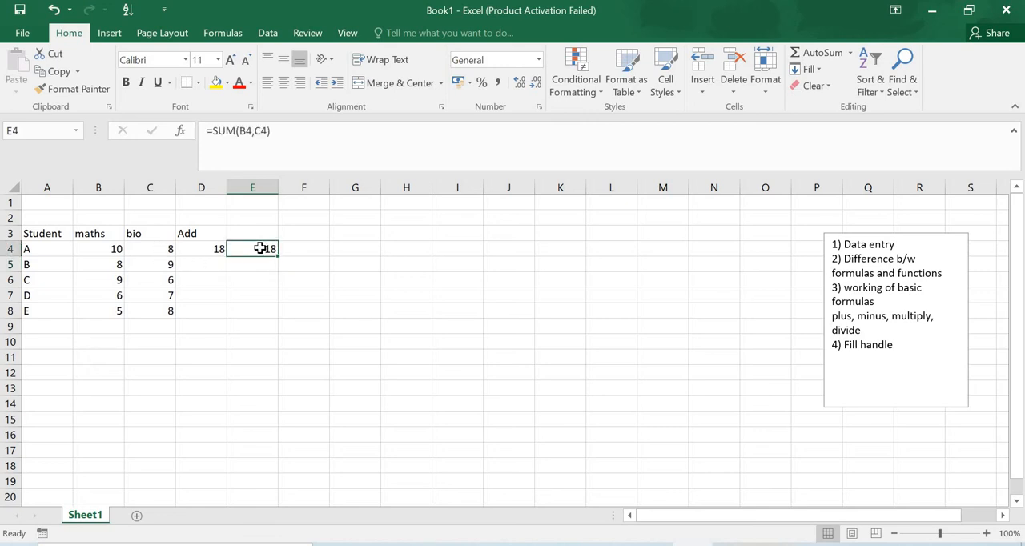
{"action": "type", "text": "="}
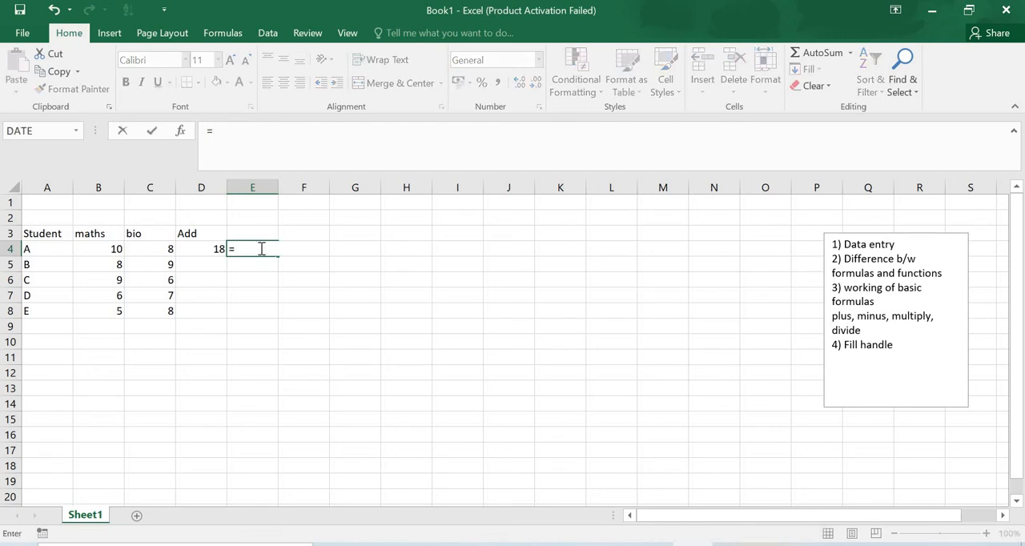
{"action": "type", "text": "sum"}
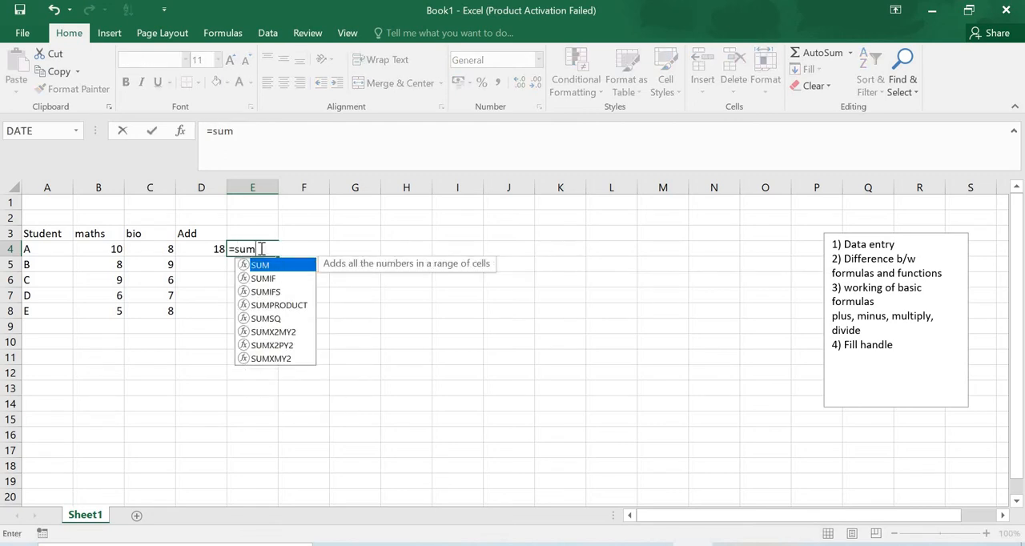
{"action": "key", "text": "Tab"}
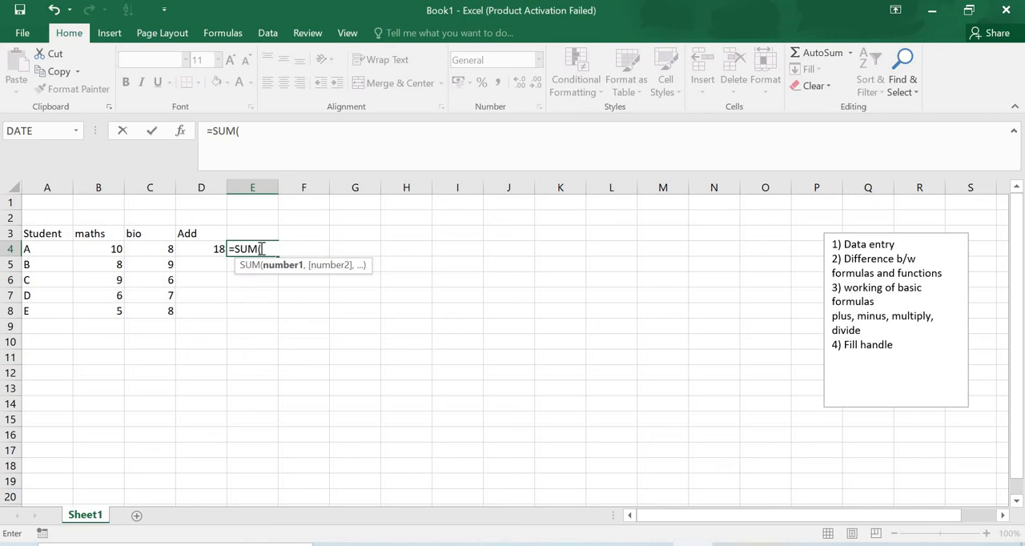
{"action": "key", "text": "Left"}
{"action": "key", "text": "Left"}
{"action": "key", "text": "Left"}
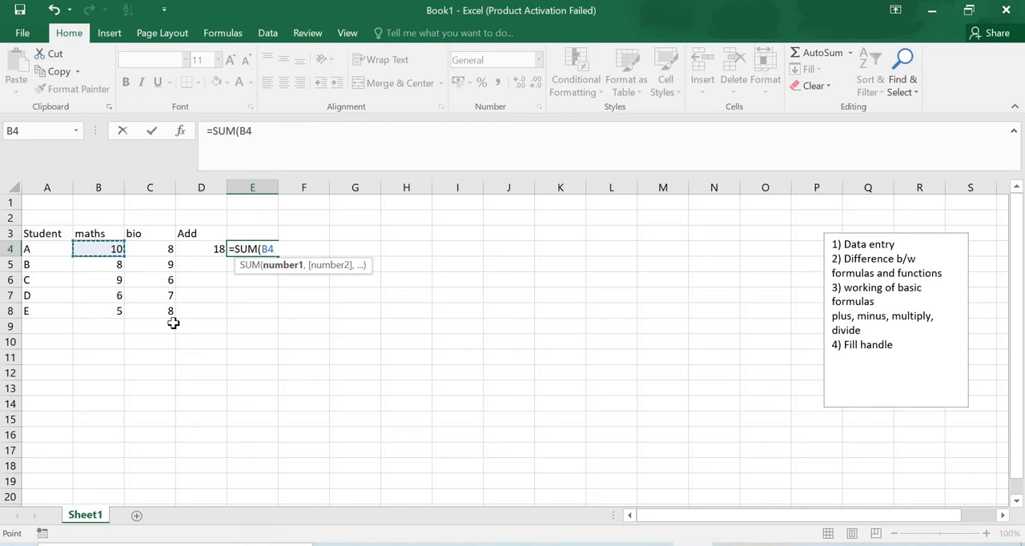
{"action": "key", "text": "shift+Right"}
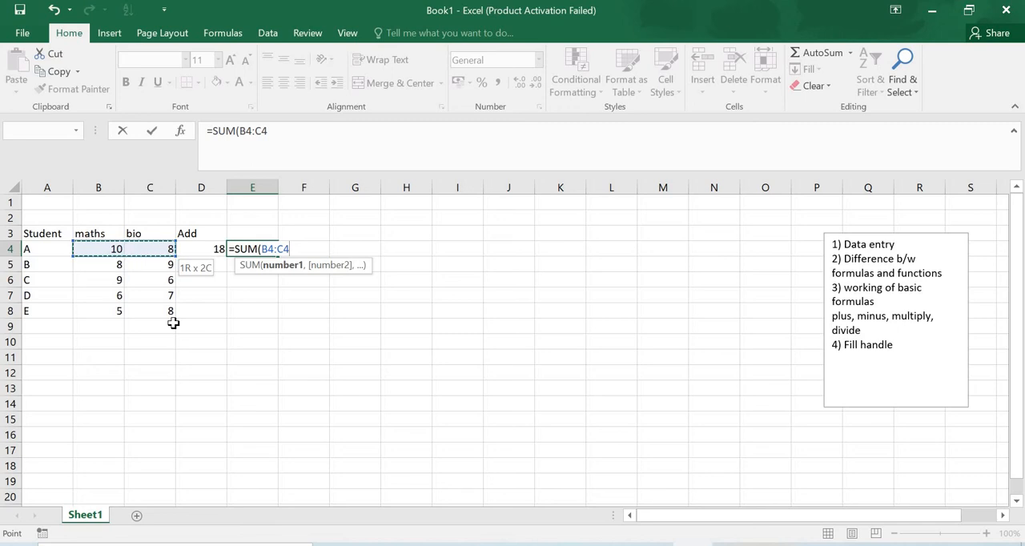
{"action": "key", "text": "Return"}
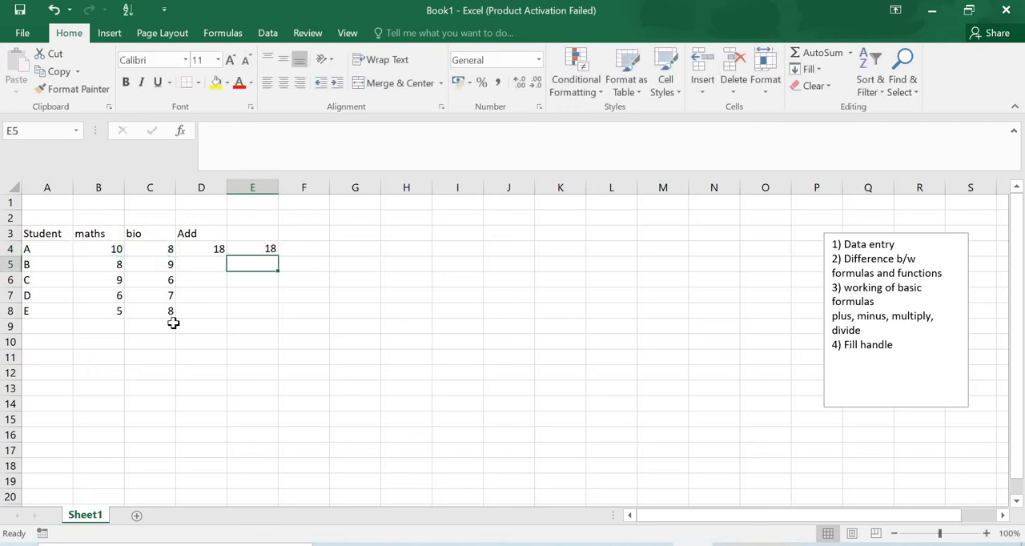
Re-enter the range formula in E4 as =SUM(B4:C4), including the closing bracket
{"action": "left_click", "coordinate": [252, 250]}
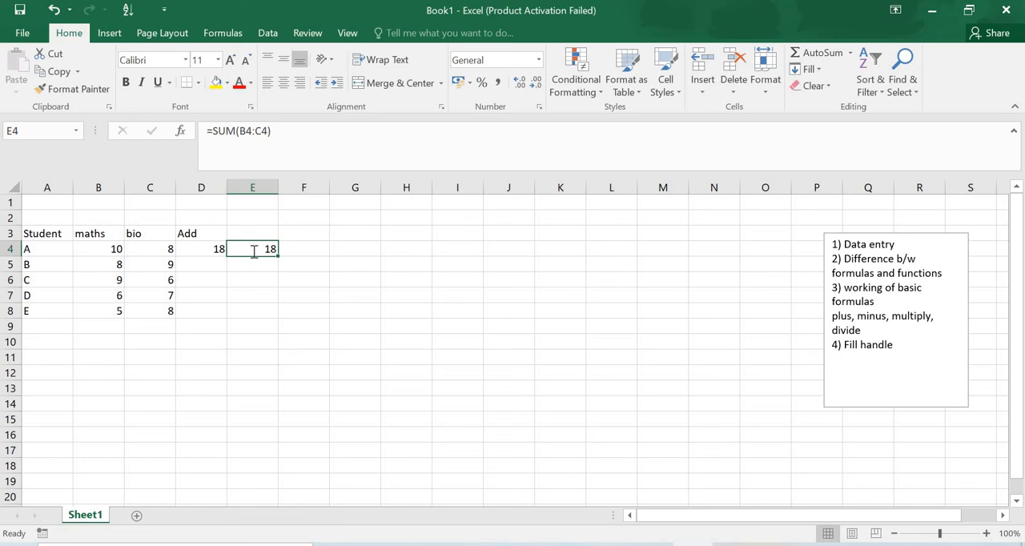
{"action": "type", "text": "=sum"}
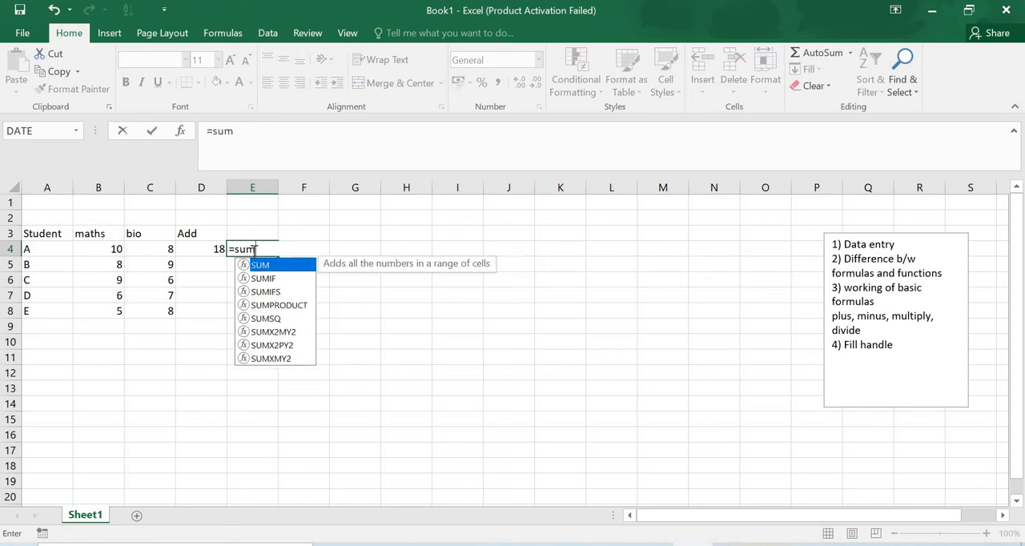
{"action": "key", "text": "Tab"}
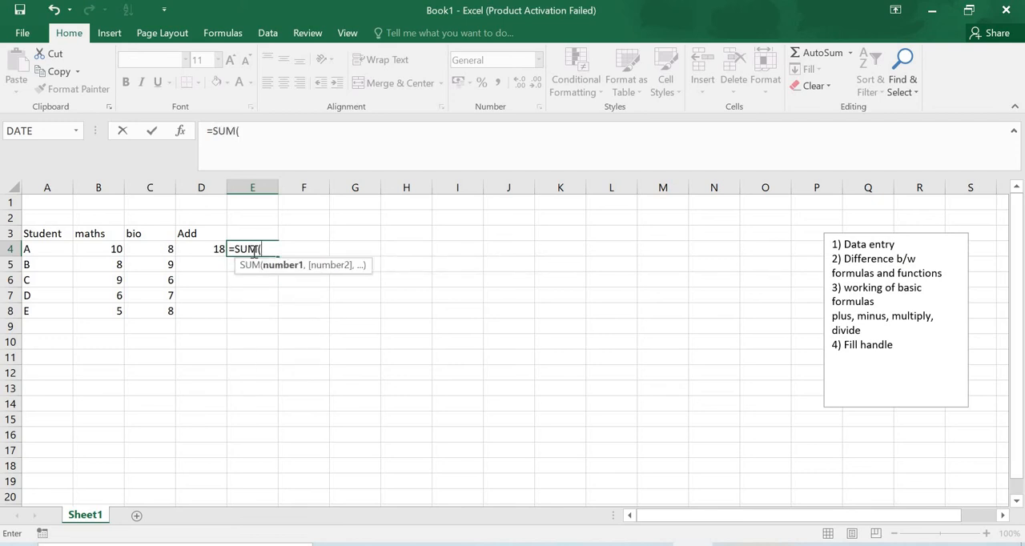
{"action": "key", "text": "Left"}
{"action": "key", "text": "Left"}
{"action": "key", "text": "Left"}
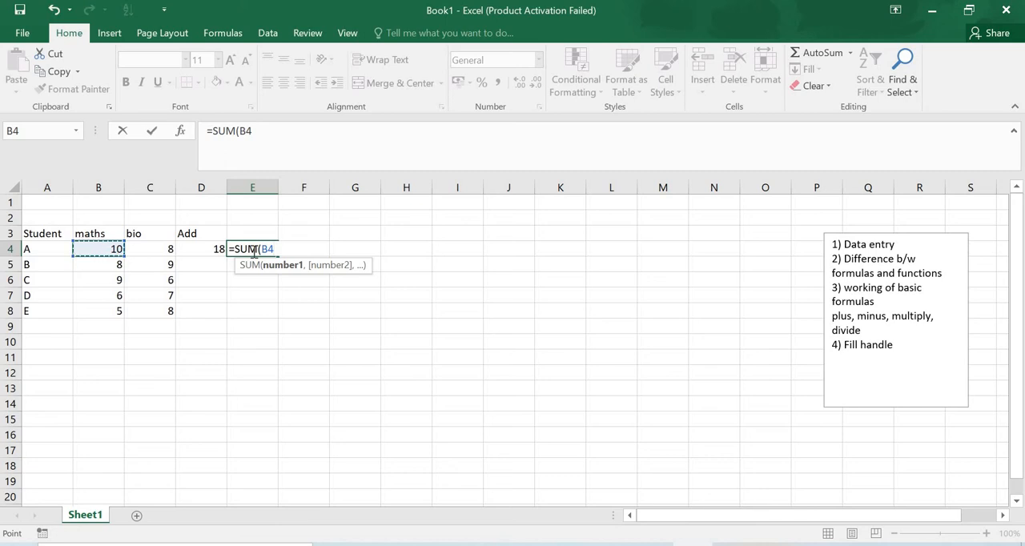
{"action": "key", "text": "shift+Right"}
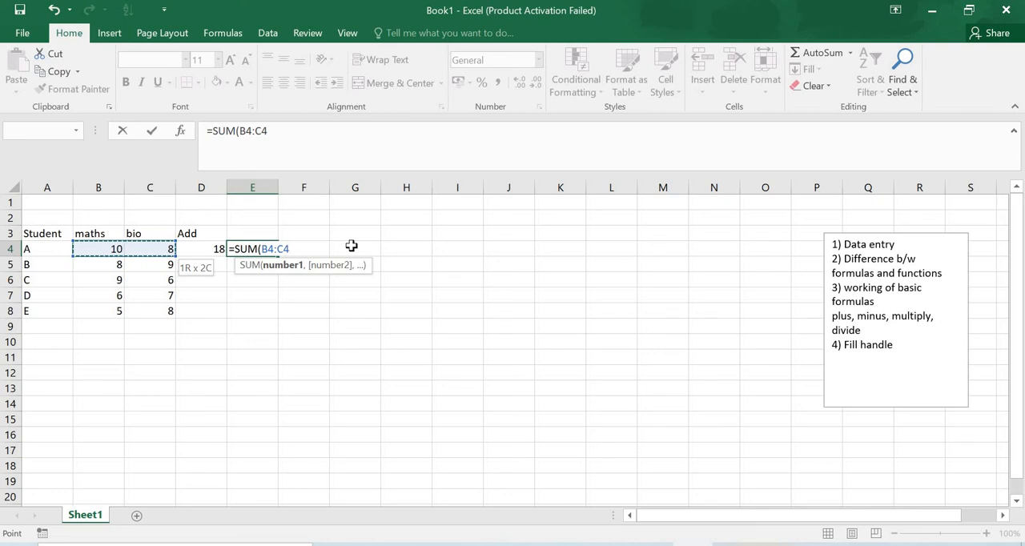
{"action": "type", "text": ")"}
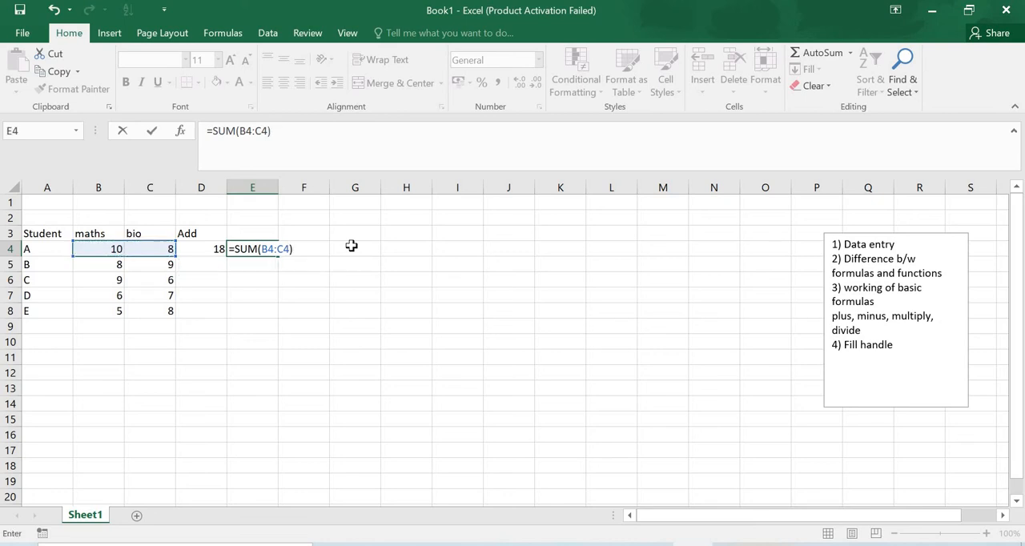
{"action": "key", "text": "Return"}
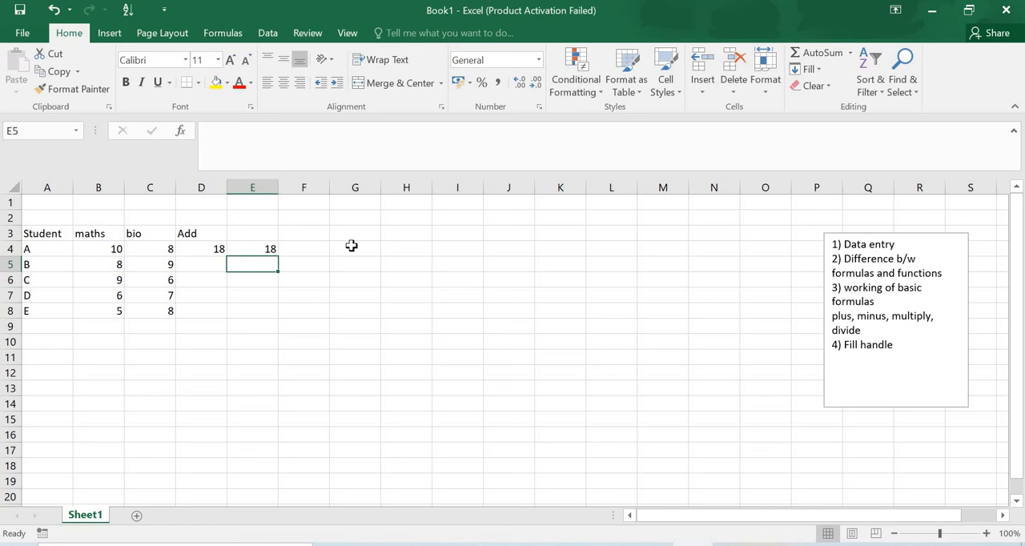
Clear the SUM formula from E4 and enter =B4-C4 there to subtract student A's bio mark from the maths mark
{"action": "key", "text": "Up"}
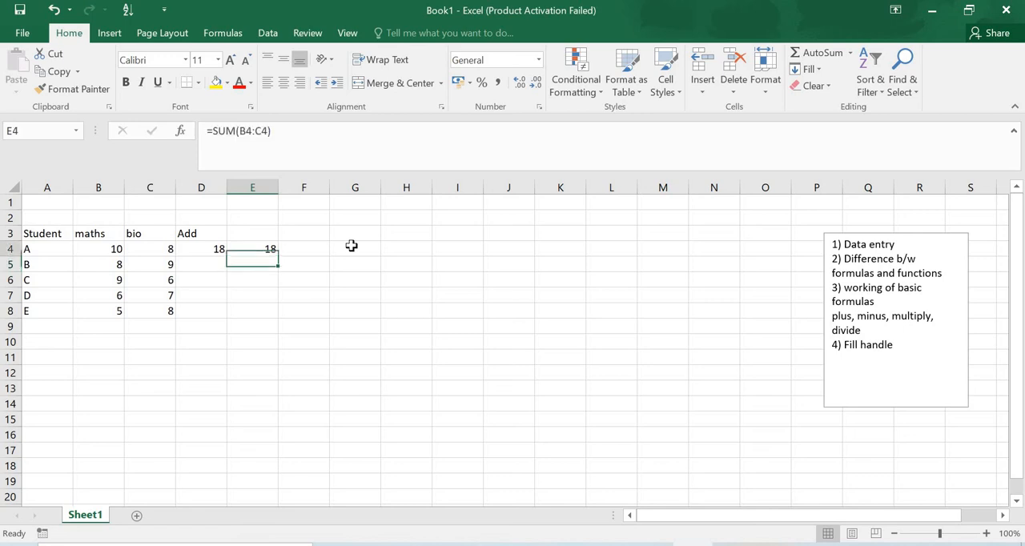
{"action": "key", "text": "BackSpace"}
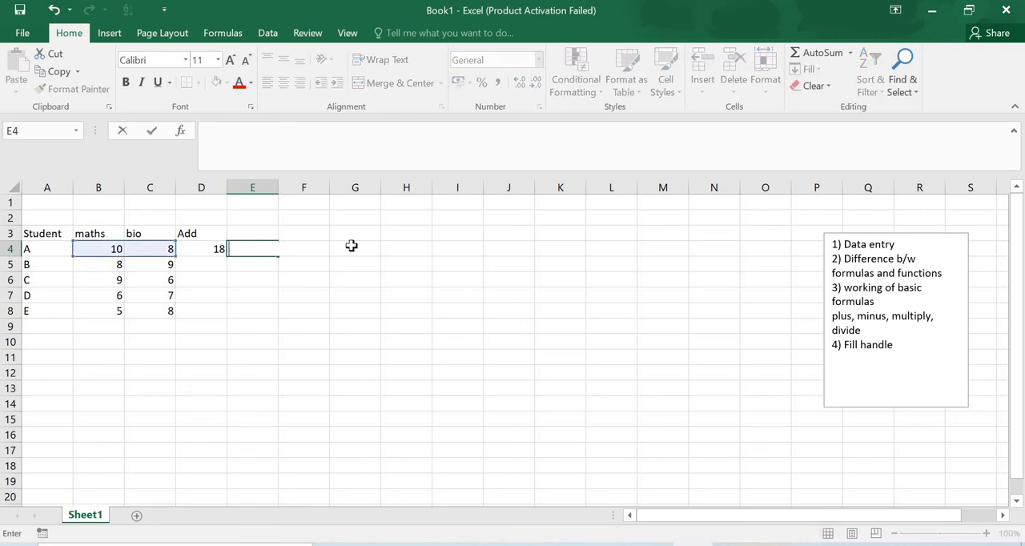
{"action": "left_click", "coordinate": [214, 260]}
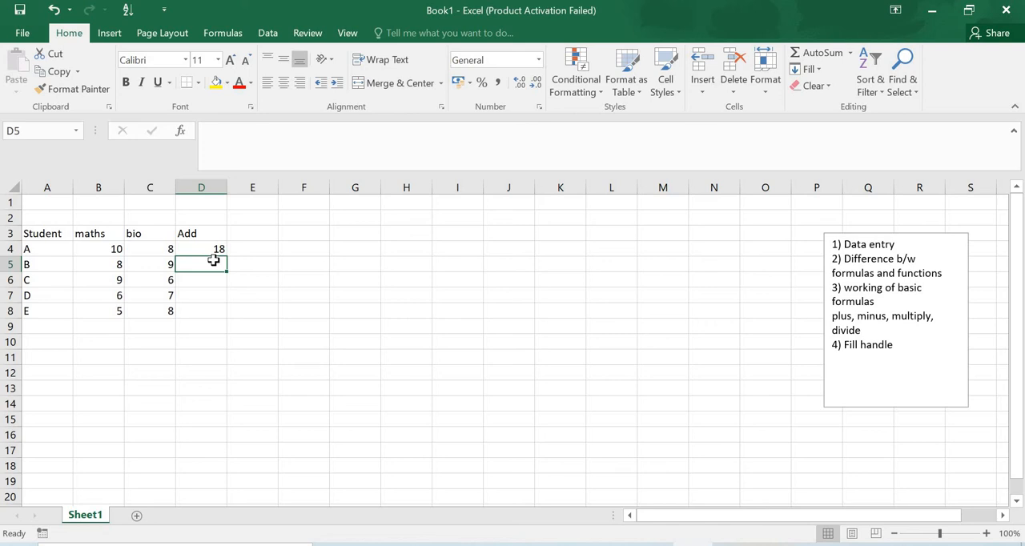
{"action": "left_click", "coordinate": [270, 250]}
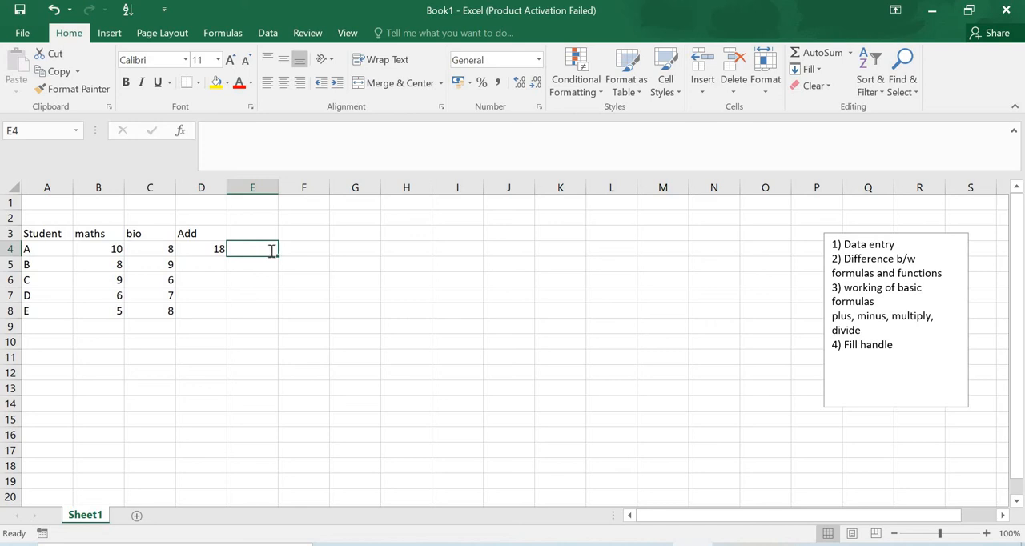
{"action": "type", "text": "="}
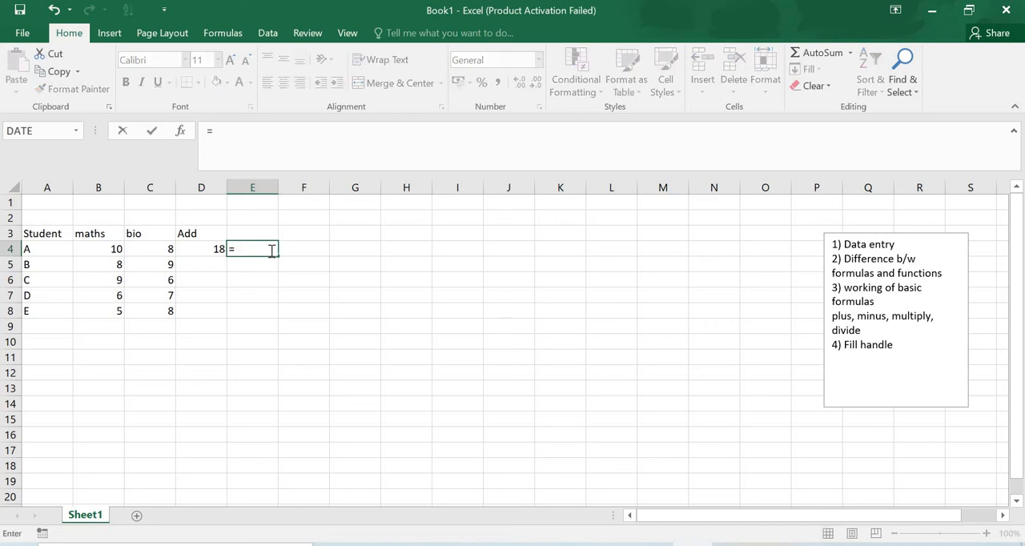
{"action": "key", "text": "Left"}
{"action": "key", "text": "Left"}
{"action": "key", "text": "Left"}
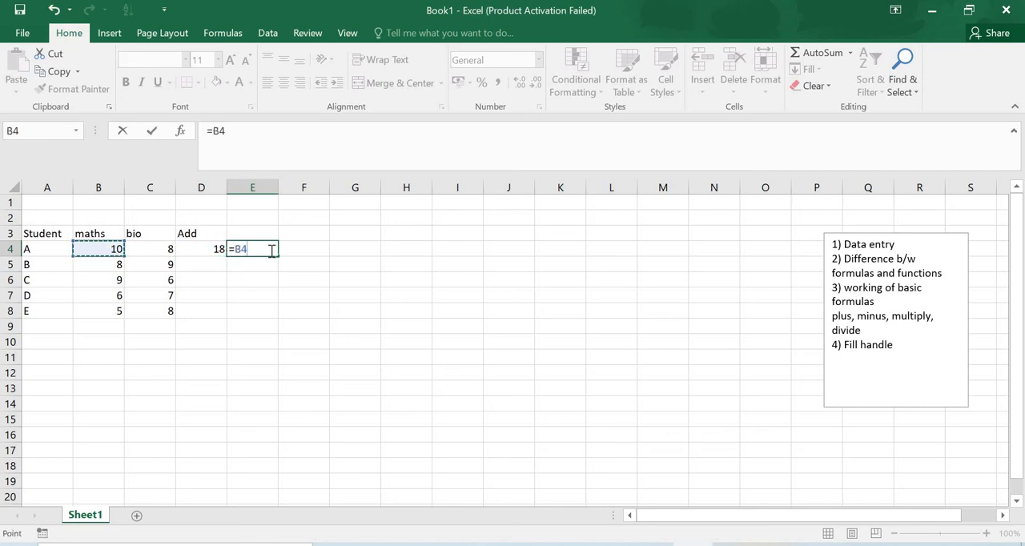
{"action": "type", "text": "-"}
{"action": "key", "text": "Left"}
{"action": "key", "text": "Left"}
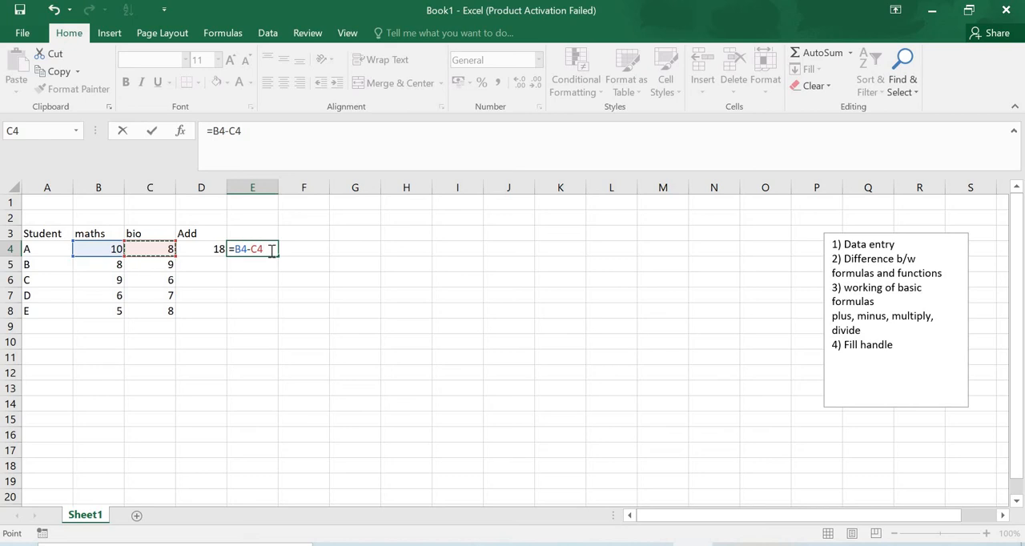
{"action": "key", "text": "Return"}
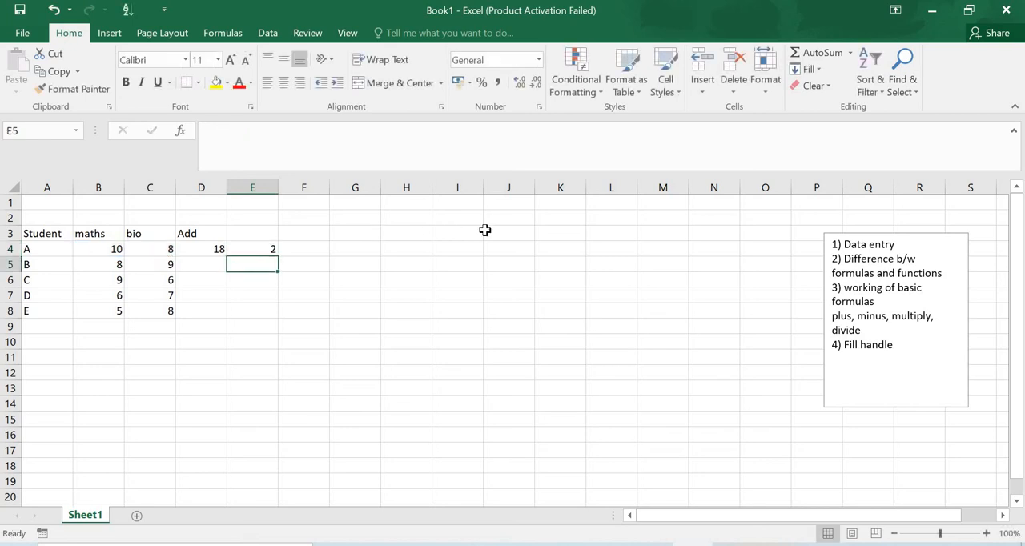
Enter the formula =B4*C4 in cell F4 to multiply student A's maths and bio marks
{"action": "left_click", "coordinate": [307, 249]}
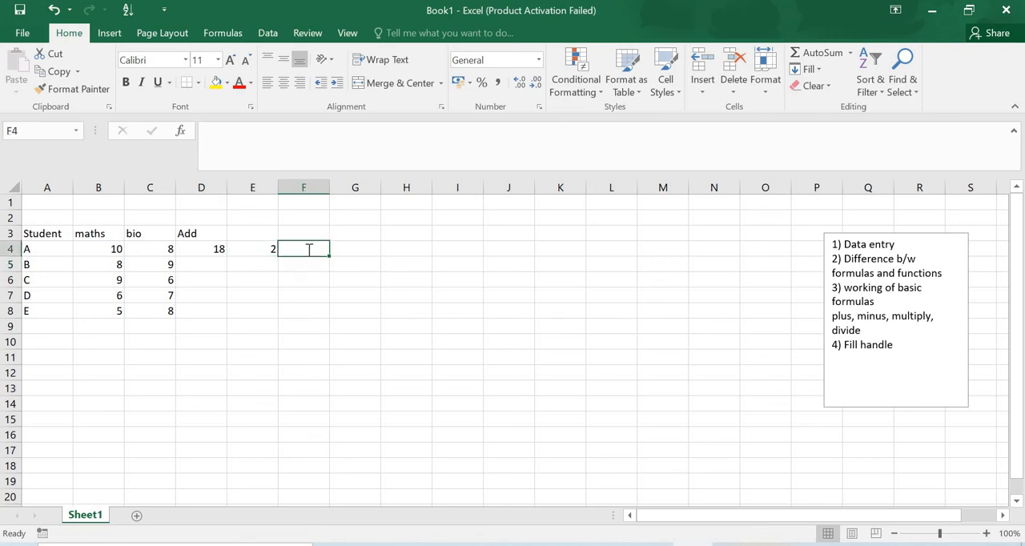
{"action": "type", "text": "="}
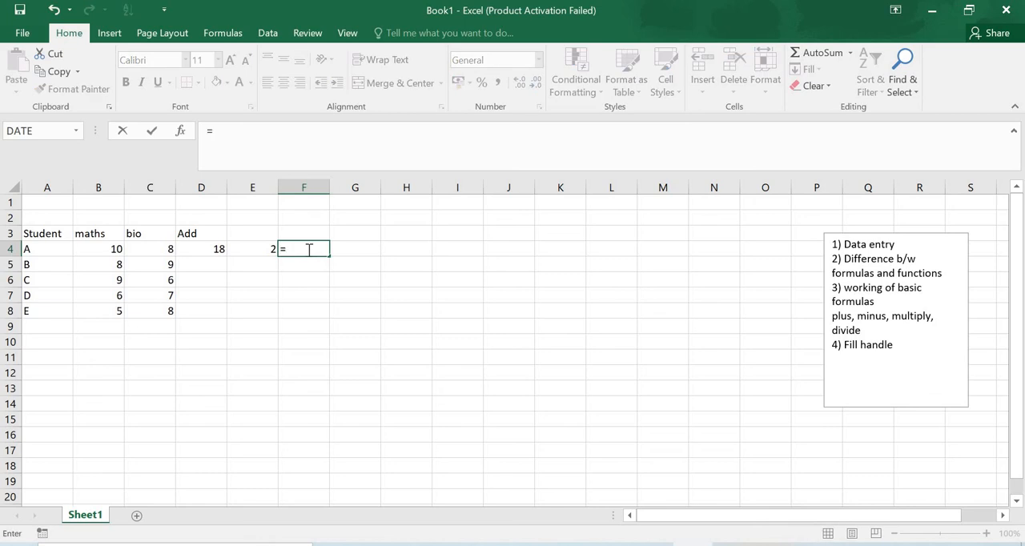
{"action": "key", "text": "Left"}
{"action": "key", "text": "Left"}
{"action": "key", "text": "Left"}
{"action": "key", "text": "Left"}
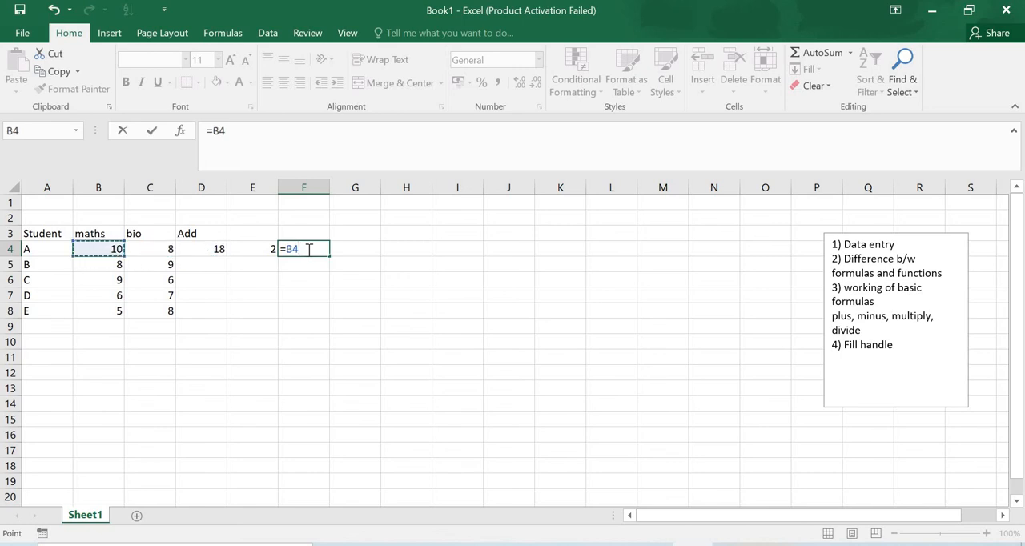
{"action": "type", "text": "*"}
{"action": "key", "text": "Left"}
{"action": "key", "text": "Left"}
{"action": "key", "text": "Left"}
{"action": "key", "text": "Left"}
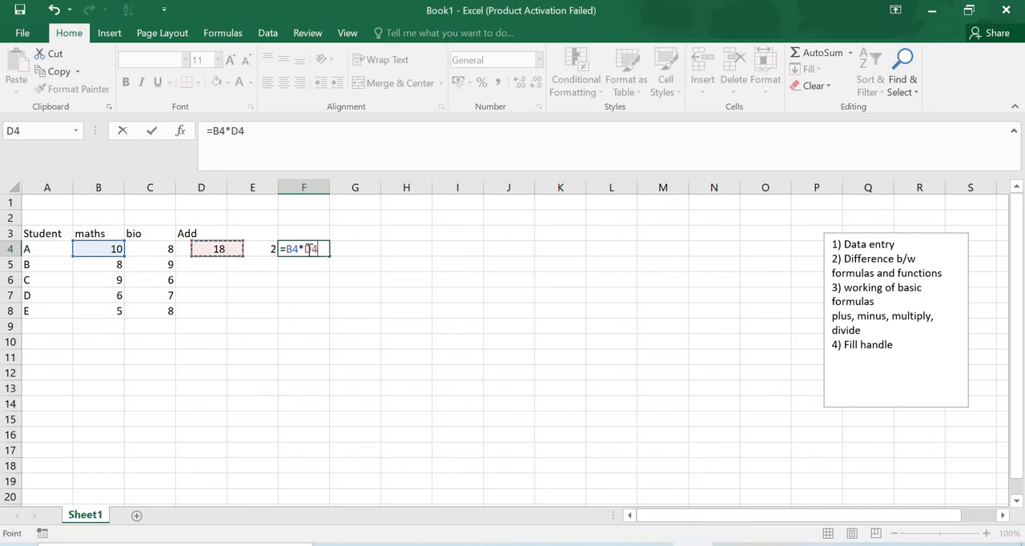
{"action": "key", "text": "Right"}
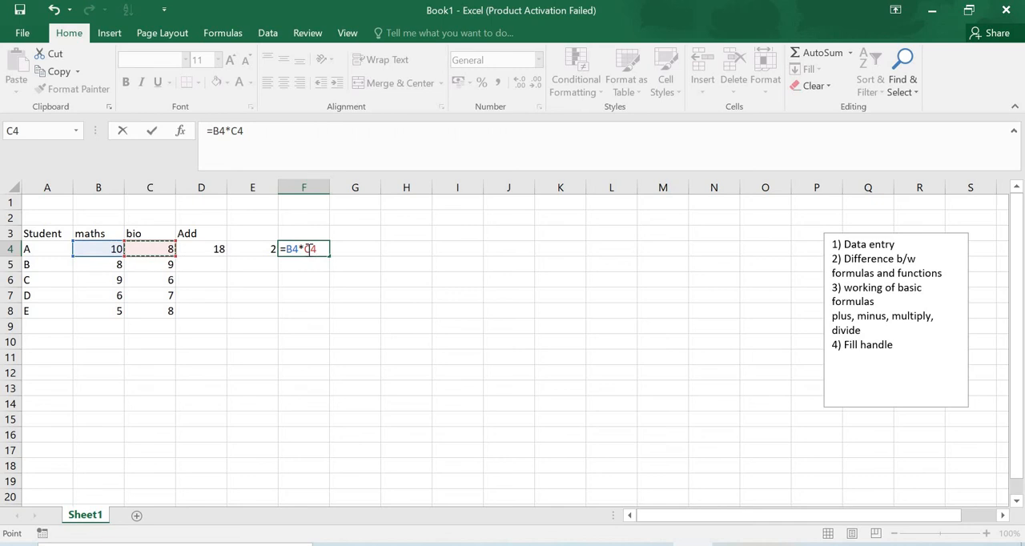
{"action": "key", "text": "Return"}
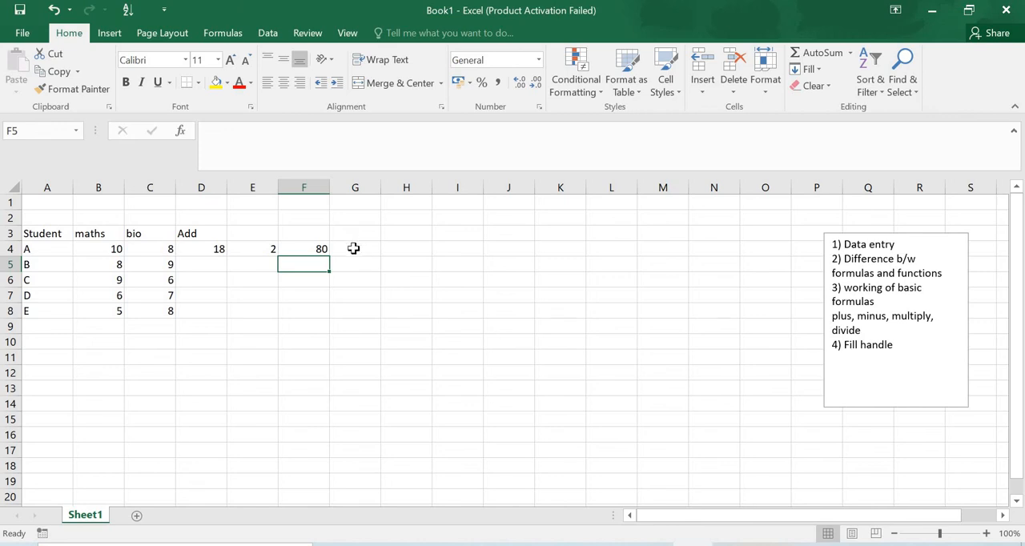
Enter the formula =B4/C4 in cell G4 to divide student A's maths mark by the bio mark
{"action": "left_click", "coordinate": [353, 249]}
{"action": "type", "text": "="}
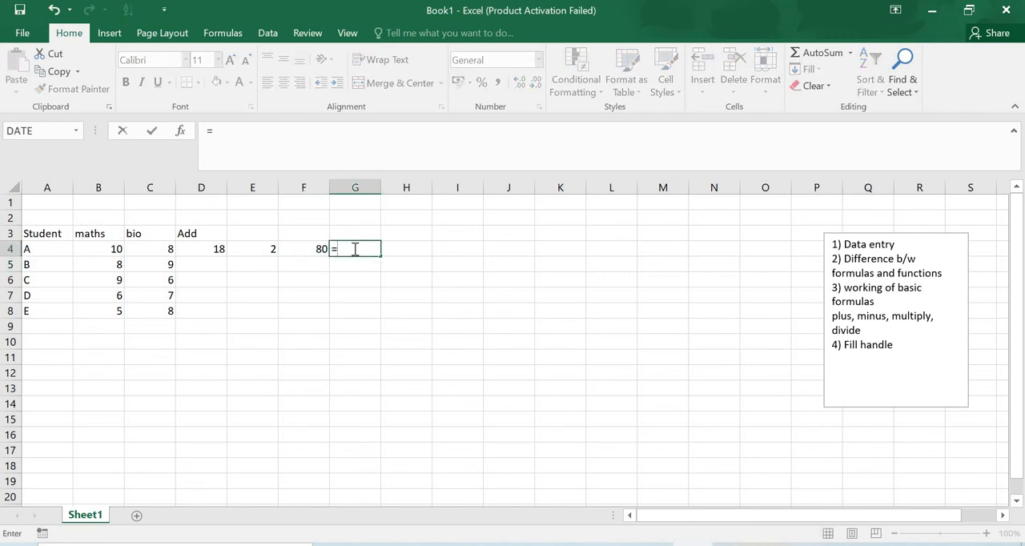
{"action": "key", "text": "Left"}
{"action": "key", "text": "Left"}
{"action": "key", "text": "Left"}
{"action": "key", "text": "Left"}
{"action": "key", "text": "Left"}
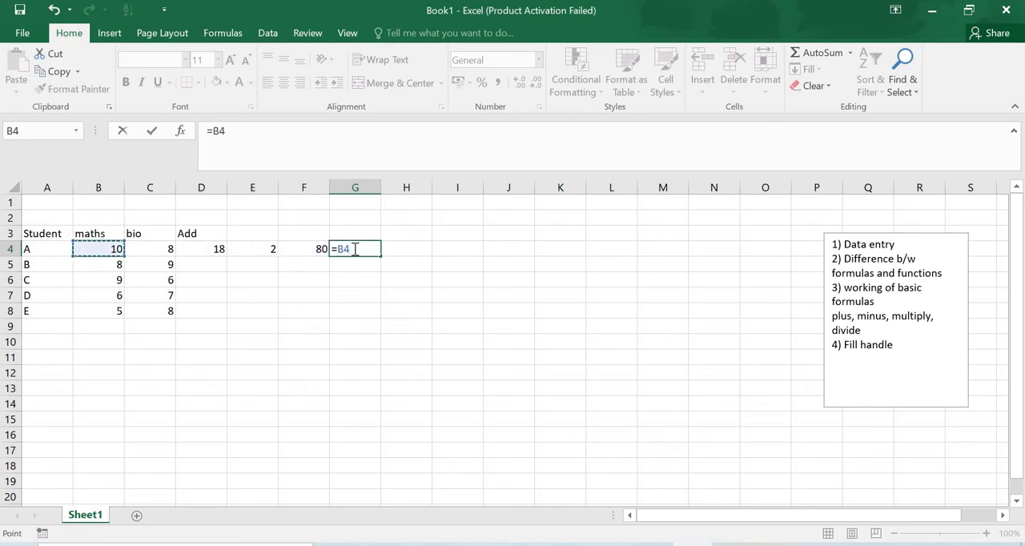
{"action": "type", "text": "/"}
{"action": "key", "text": "Left"}
{"action": "key", "text": "Left"}
{"action": "key", "text": "Left"}
{"action": "key", "text": "Left"}
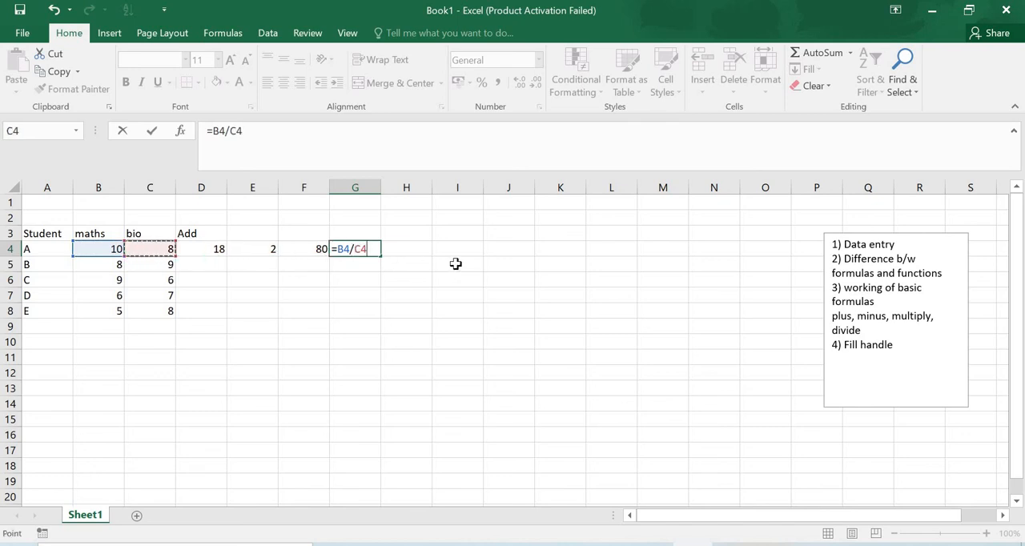
{"action": "key", "text": "Return"}
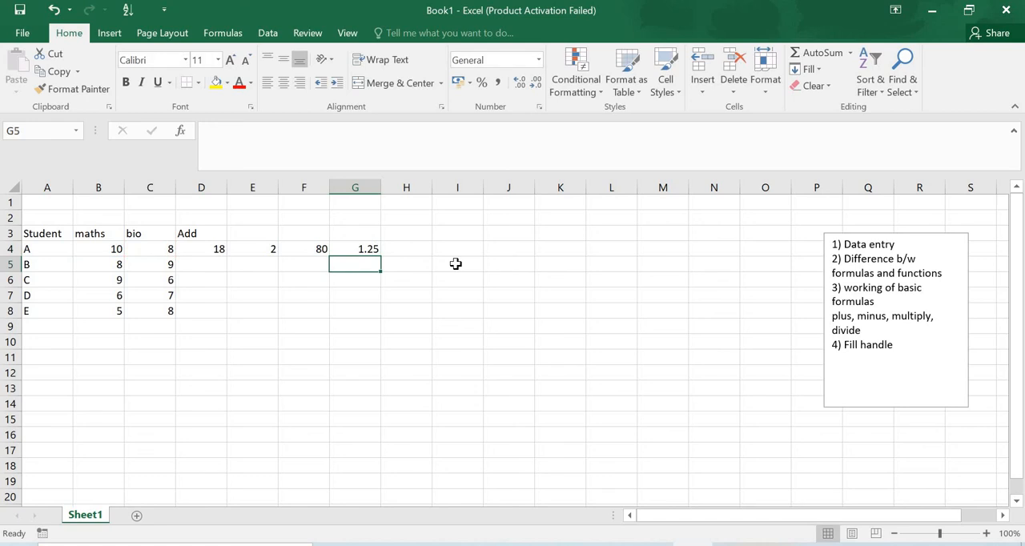
Enter the headings minus, mult. and divide in cells E3, F3 and G3 above the result columns
{"action": "left_click", "coordinate": [264, 232]}
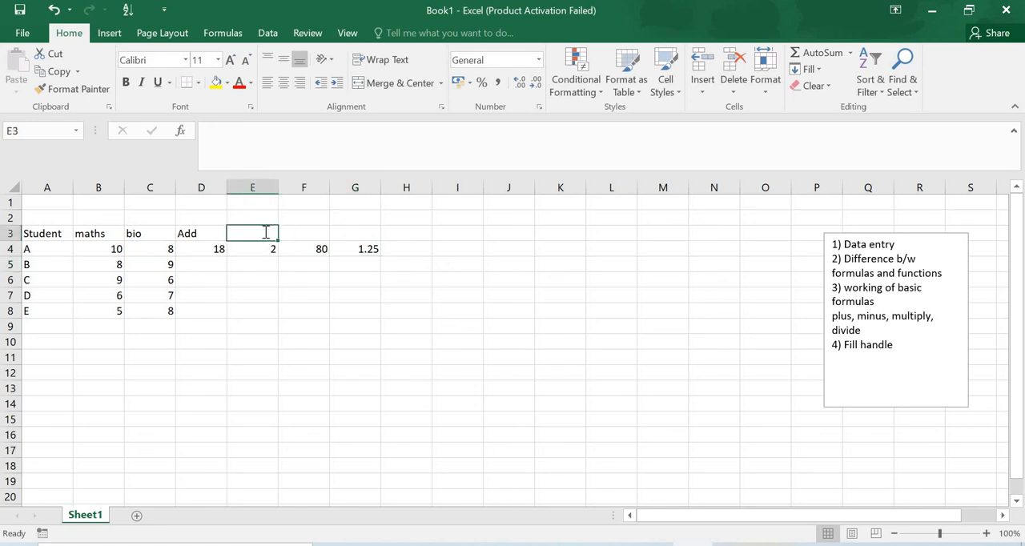
{"action": "type", "text": "minus"}
{"action": "key", "text": "Tab"}
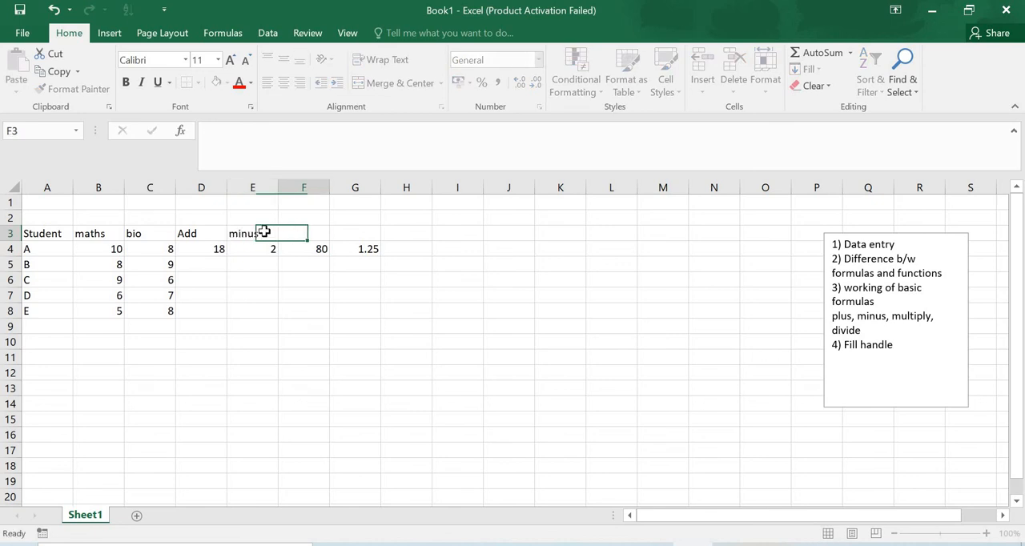
{"action": "type", "text": "mu"}
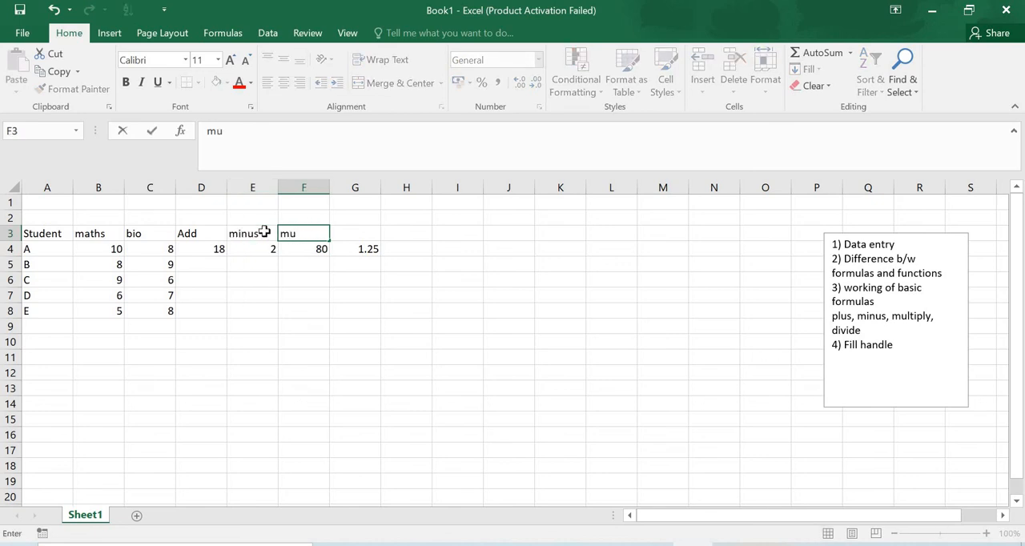
{"action": "type", "text": "lt."}
{"action": "key", "text": "Tab"}
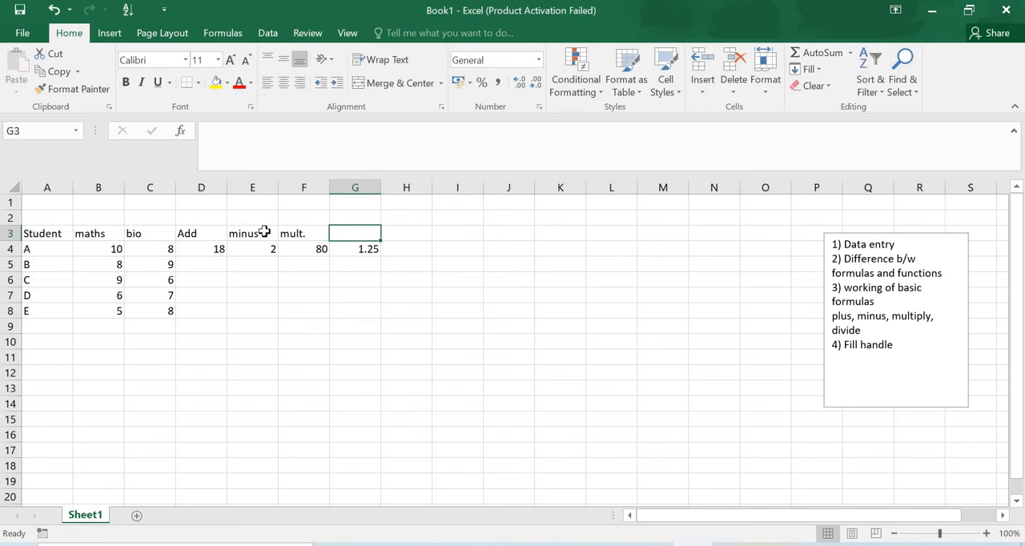
{"action": "type", "text": "divide"}
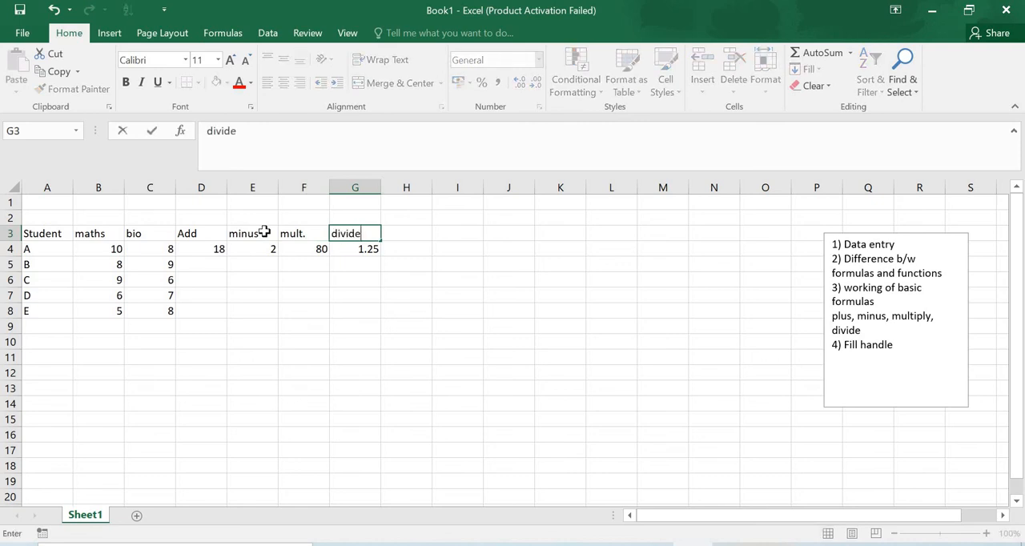
{"action": "key", "text": "Return"}
{"action": "key", "text": "Return"}
Fill the Add formula in D4 and the minus formula in E4 down to row 8 for students B to E
{"action": "key", "text": "Left"}
{"action": "key", "text": "Left"}
{"action": "key", "text": "Left"}
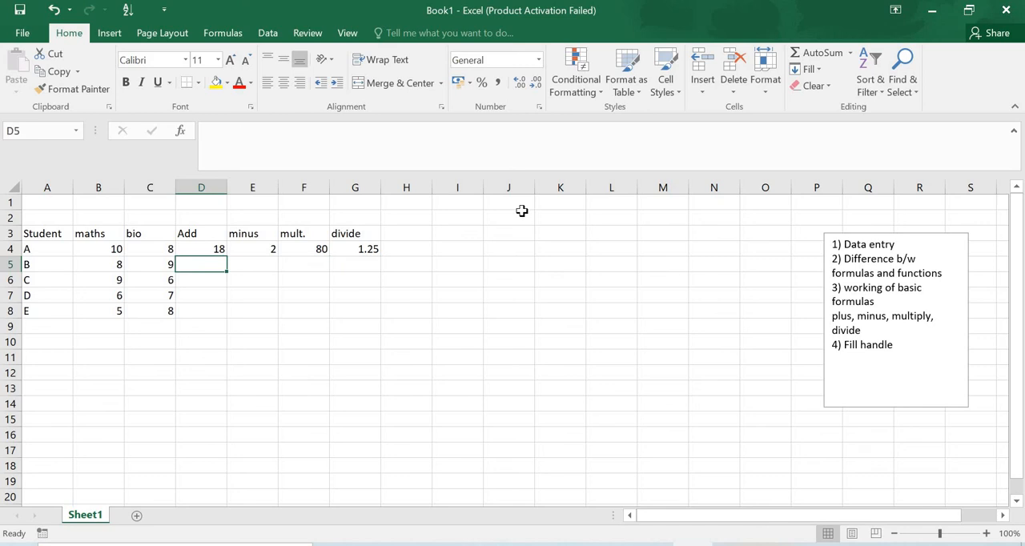
{"action": "left_click", "coordinate": [205, 248]}
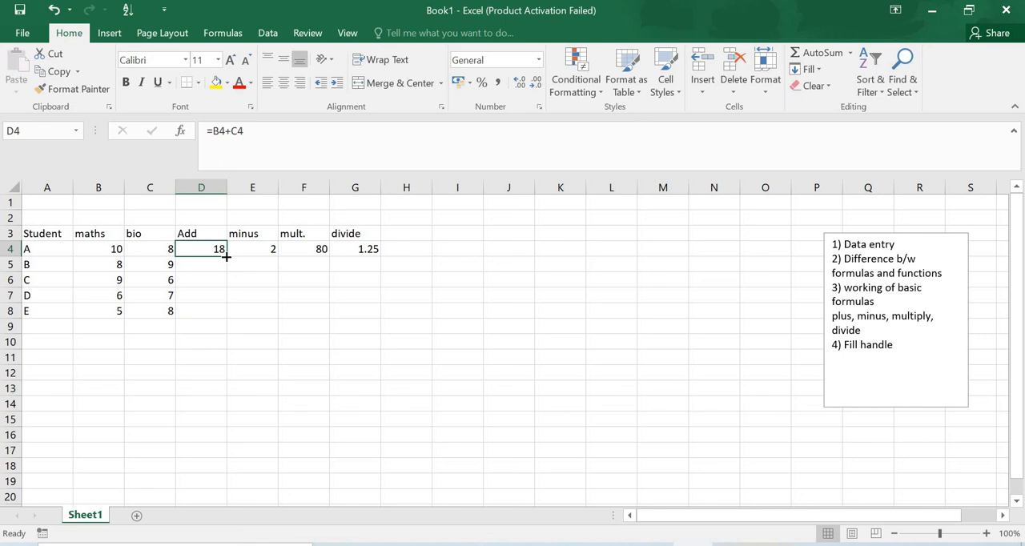
{"action": "left_click_drag", "start_coordinate": [226, 256], "coordinate": [226, 313]}
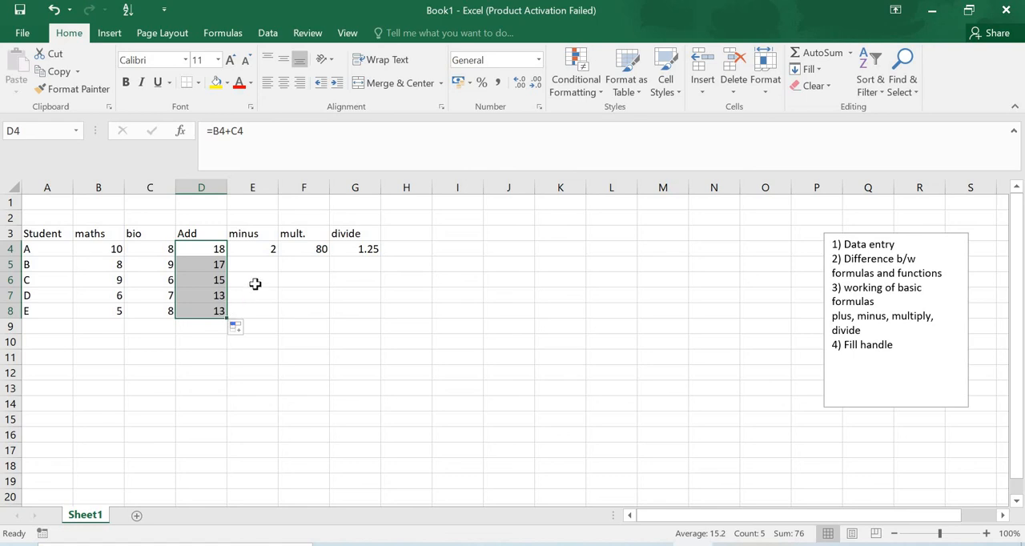
{"action": "left_click", "coordinate": [261, 252]}
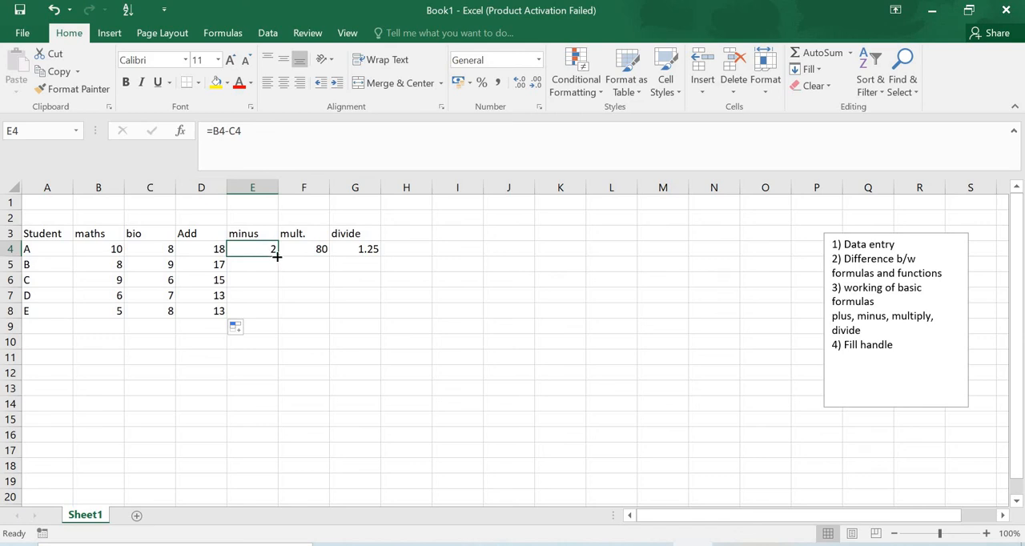
{"action": "double_click", "coordinate": [277, 255]}
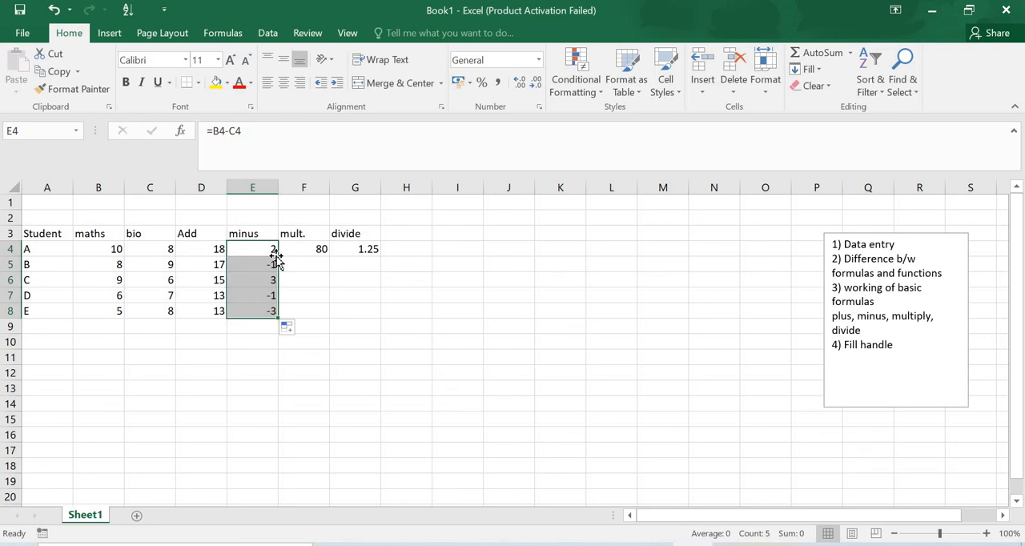
Fill the mult. formula in F4 and the divide formula in G4 down to row 8, then deselect the range
{"action": "left_click", "coordinate": [318, 249]}
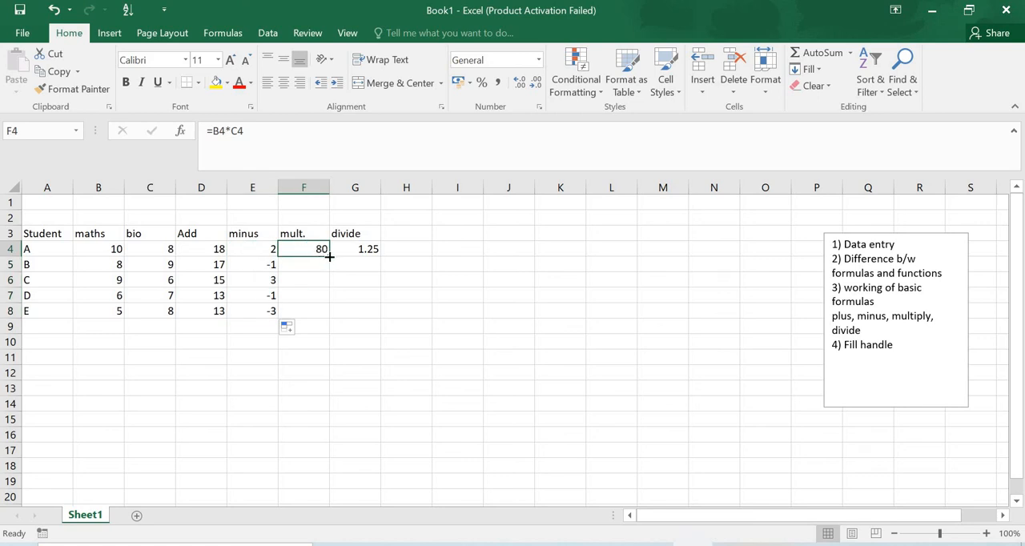
{"action": "left_click_drag", "start_coordinate": [329, 256], "coordinate": [327, 315]}
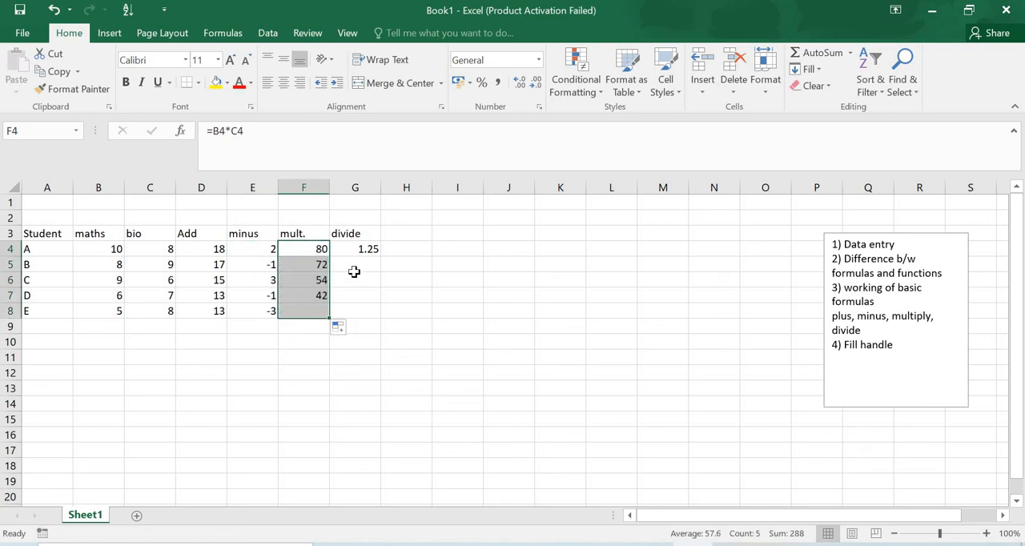
{"action": "left_click", "coordinate": [373, 253]}
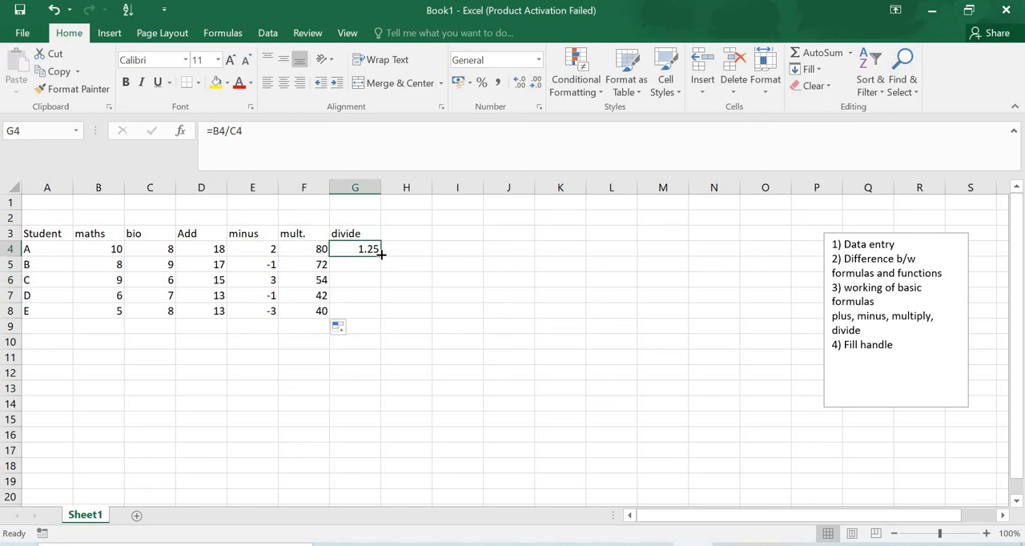
{"action": "double_click", "coordinate": [381, 254]}
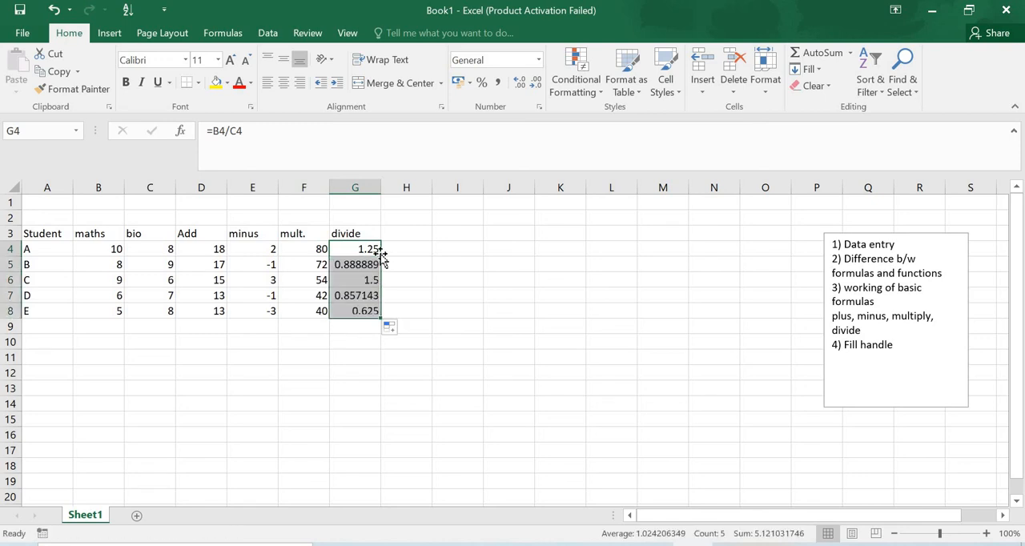
{"action": "left_click", "coordinate": [443, 270]}
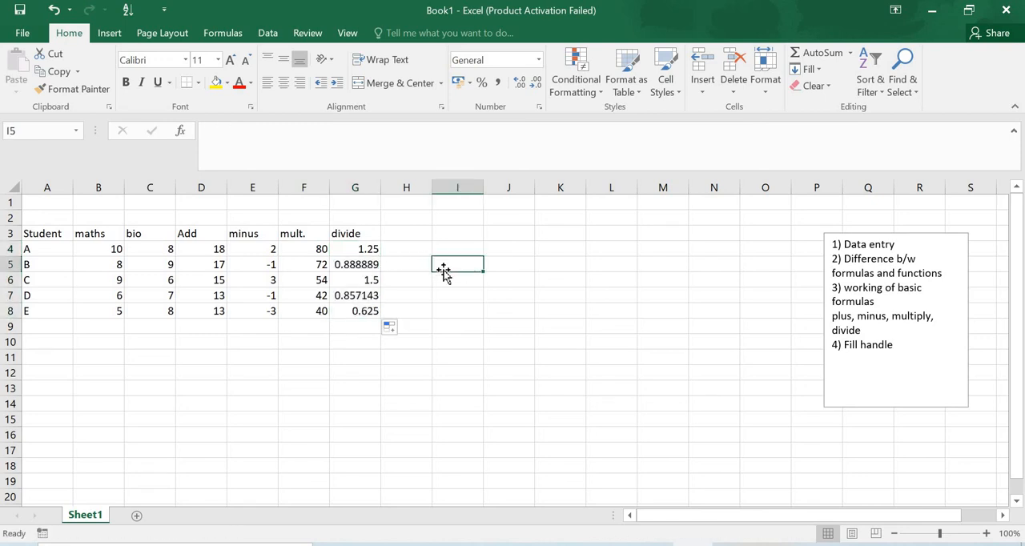